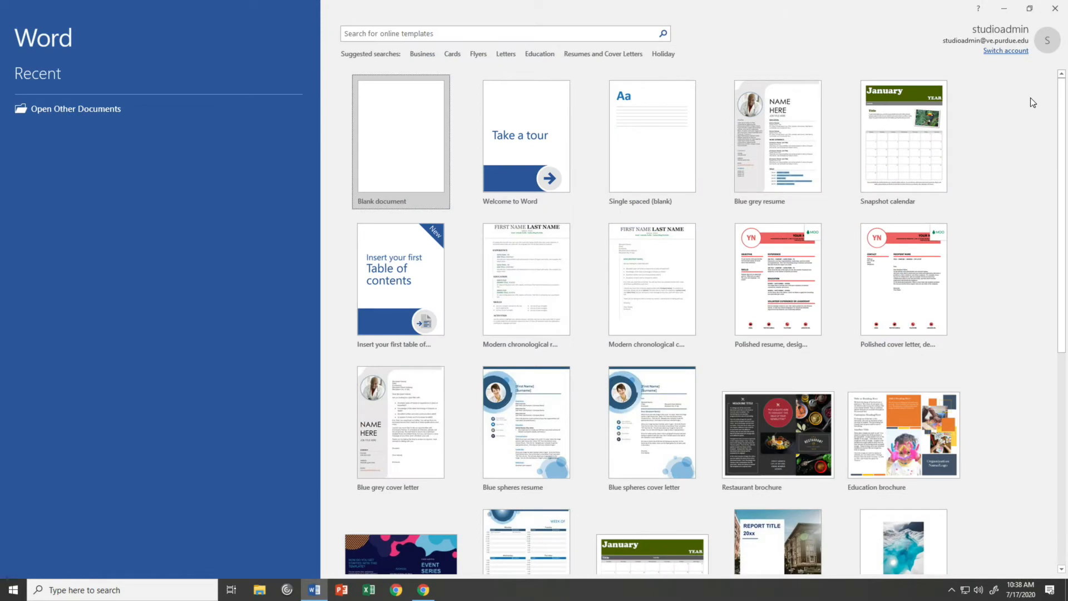
- Create a blank document and look through the beginning of the font list without changing the font
left_click(437, 161)
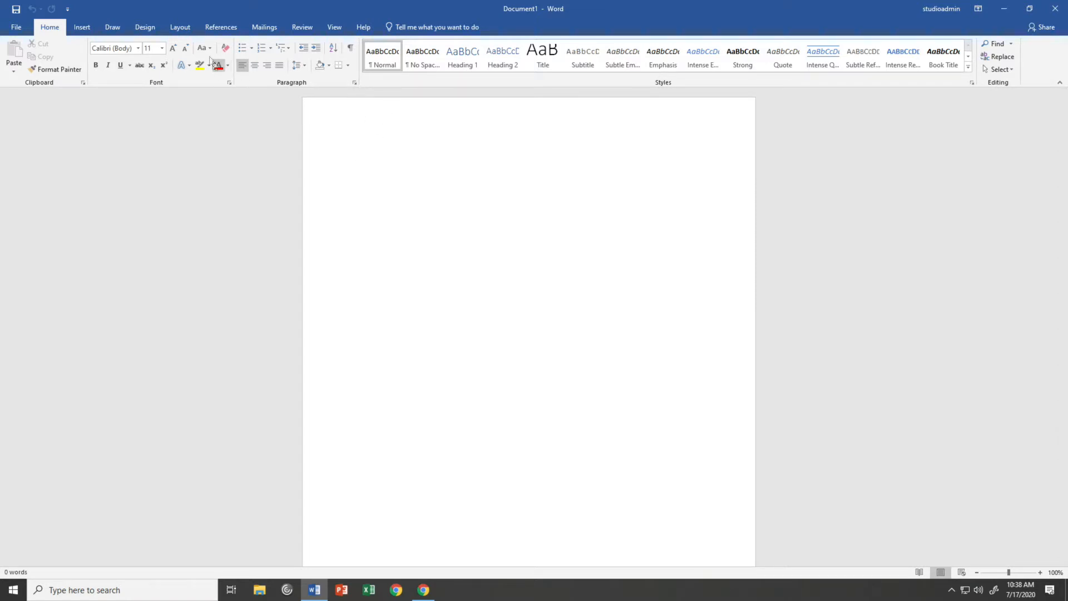
left_click(138, 48)
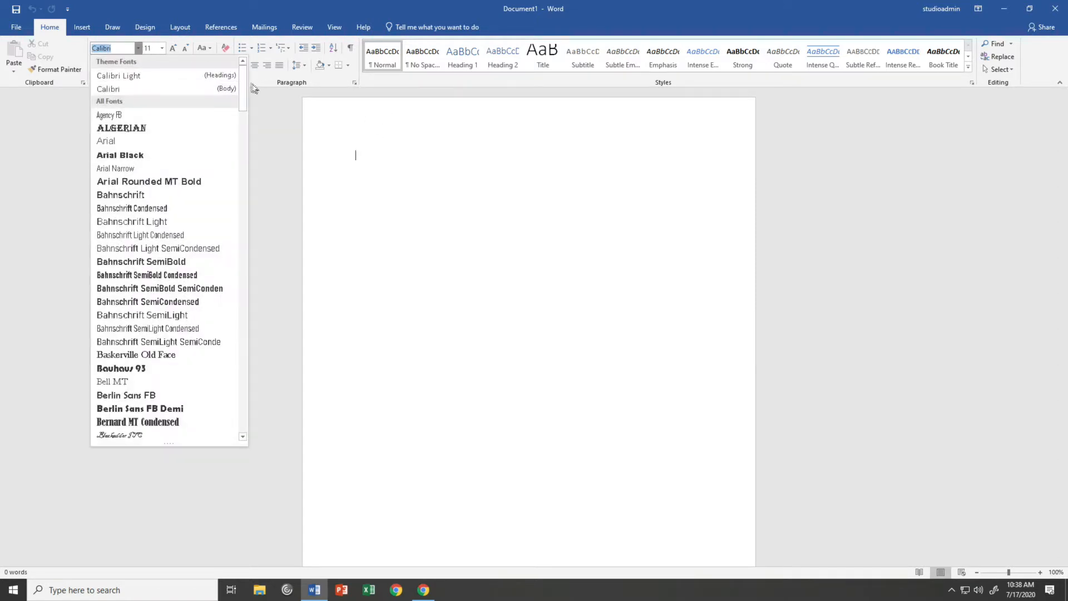
mouse_move(242, 81)
left_mouse_down()
mouse_move(239, 402)
mouse_move(240, 70)
left_mouse_up()
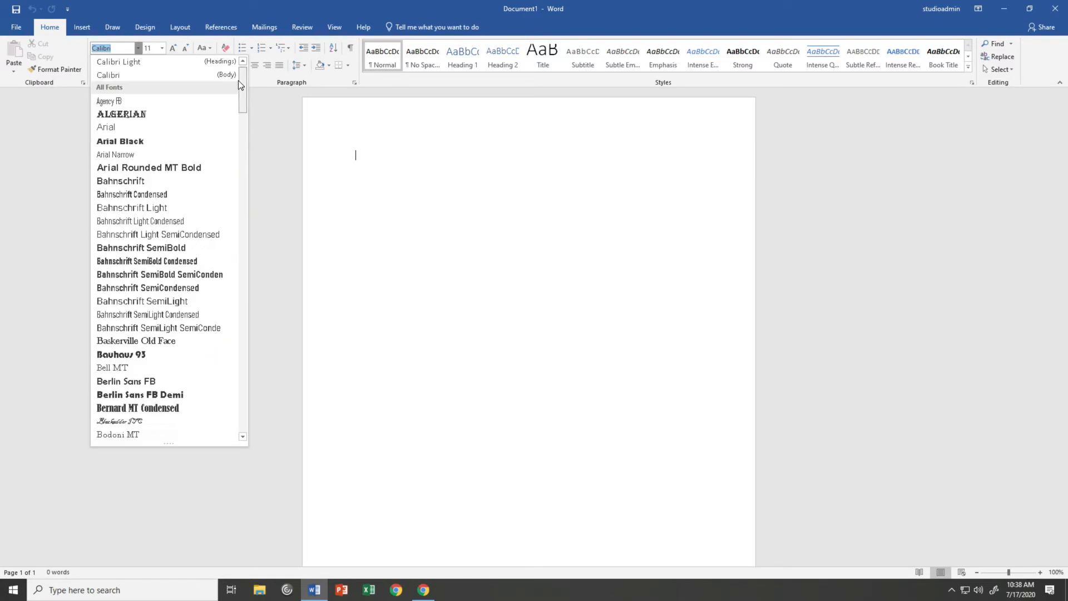
left_click(378, 151)
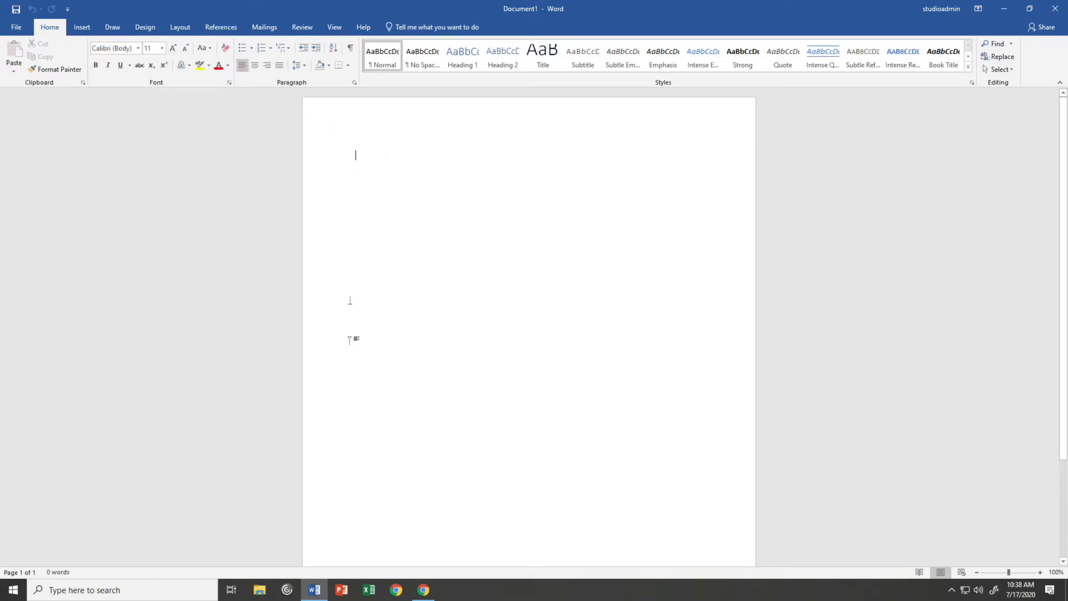
- Switch to Chrome and view the Font Squirrel and DaFont home pages
mouse_move(425, 592)
left_click(425, 592)
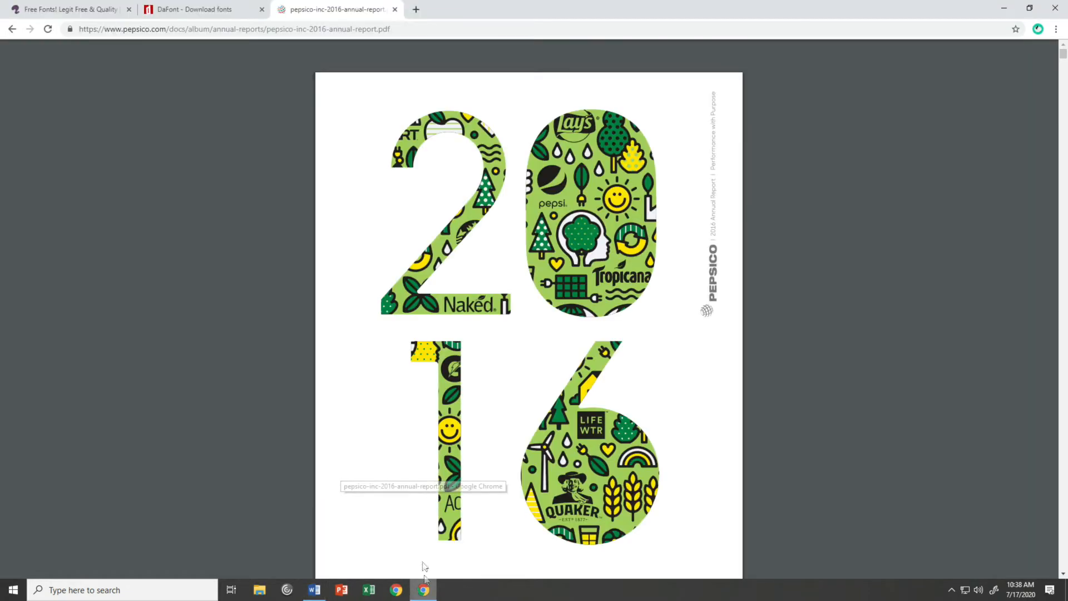
left_click(65, 4)
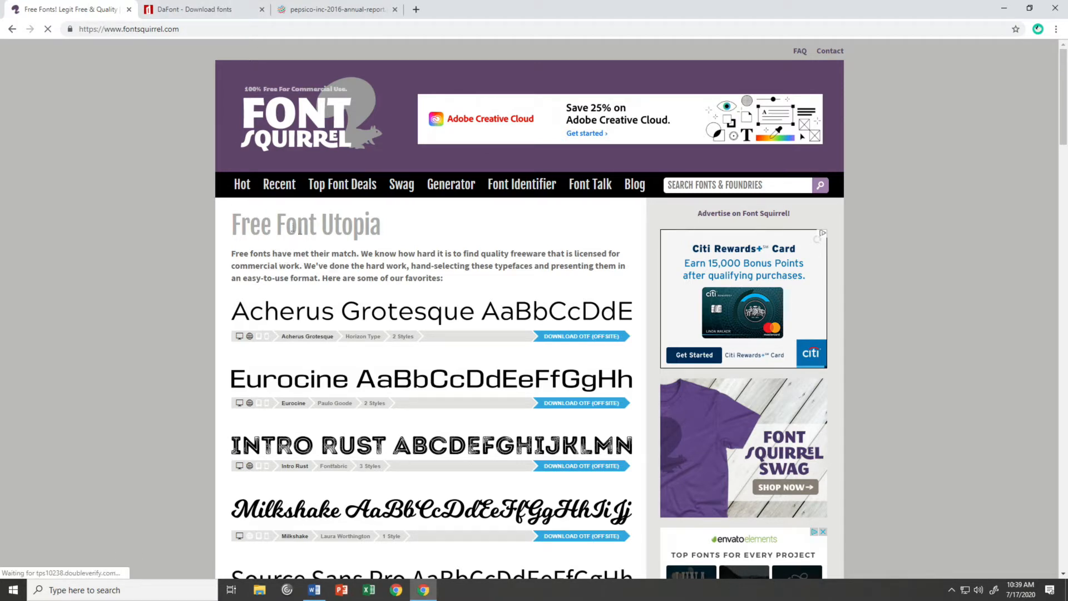
left_click(232, 6)
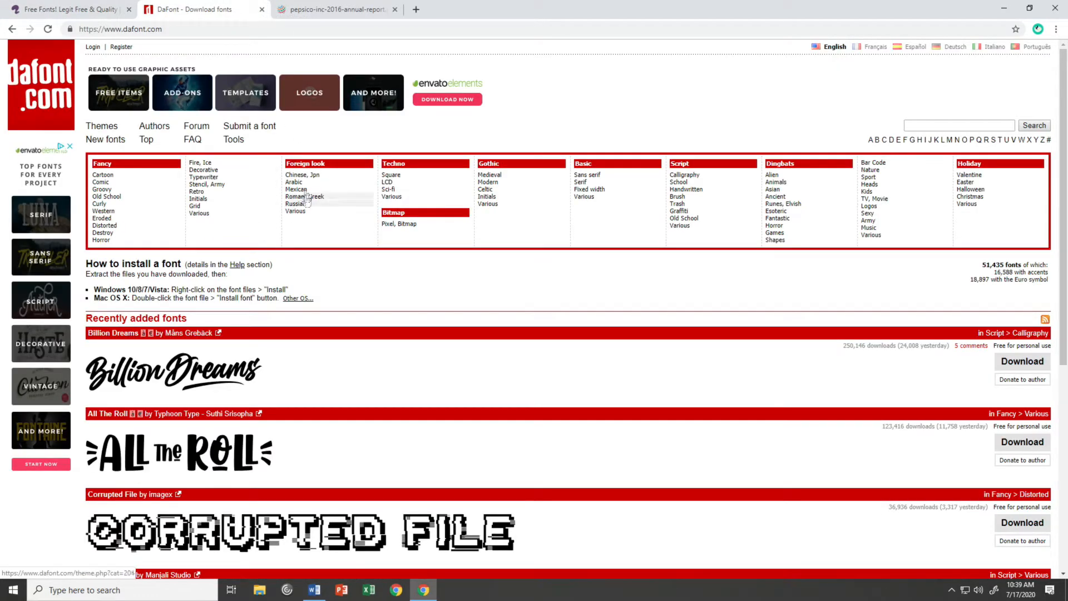
- Open fonts.google.com in a new browser tab
left_click(416, 10)
type("f")
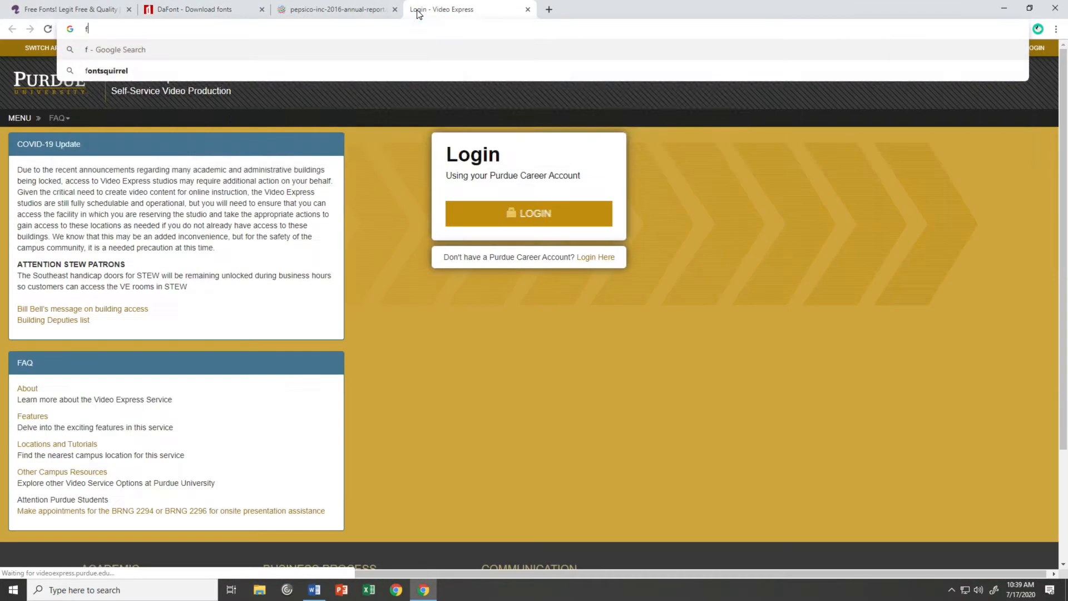
type("onts.google.com")
key("Return")
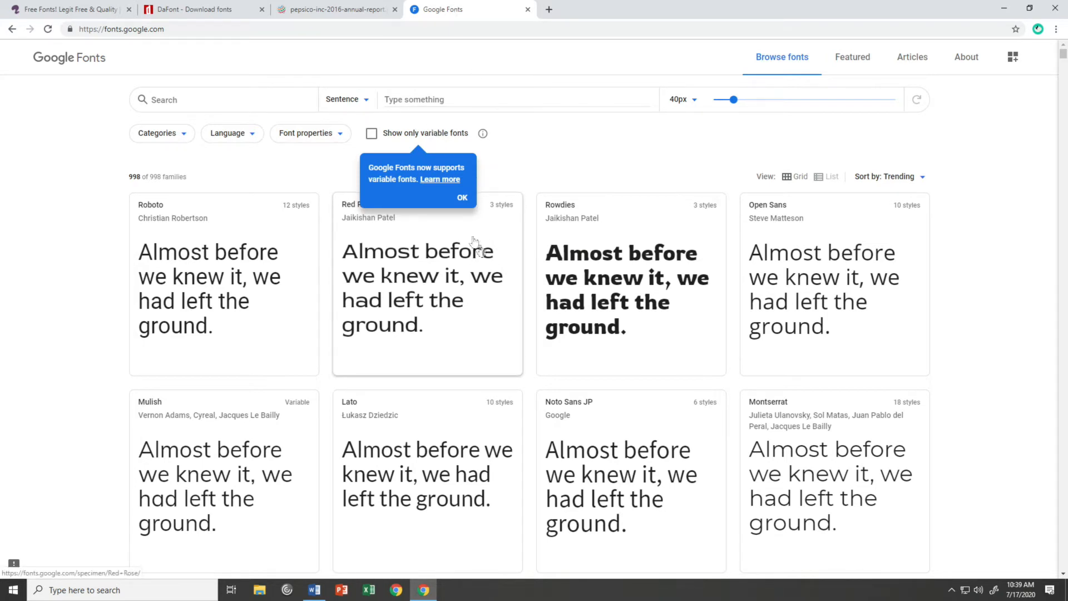
- Browse the font families on Google Fonts, and revisit the open DaFont and Font Squirrel pages
scroll(495, 184, "down", 4)
scroll(495, 192, "down", 3)
scroll(495, 184, "up", 7)
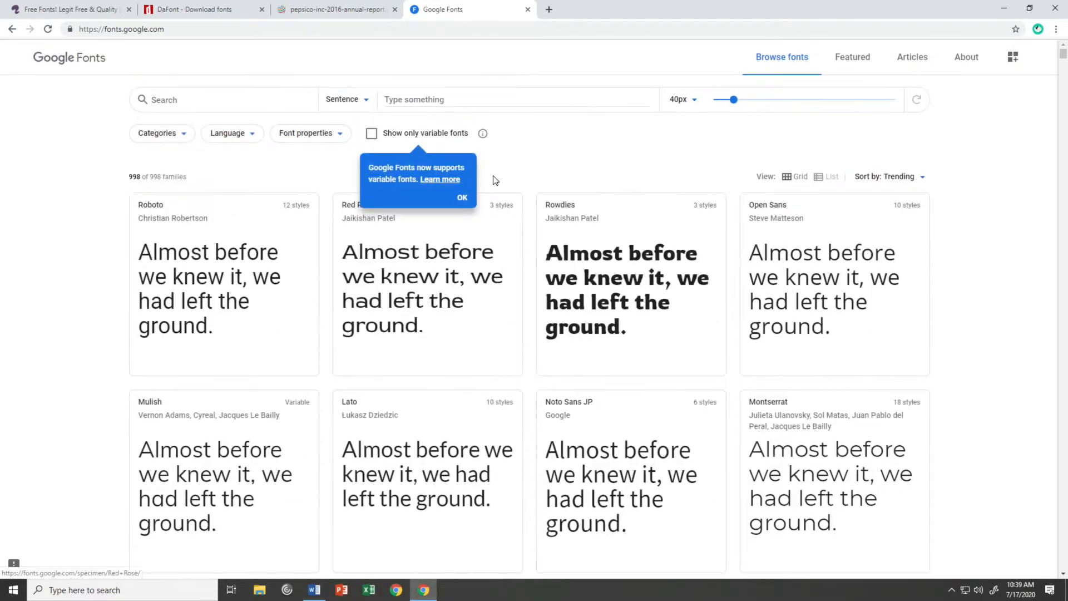
left_click(244, 5)
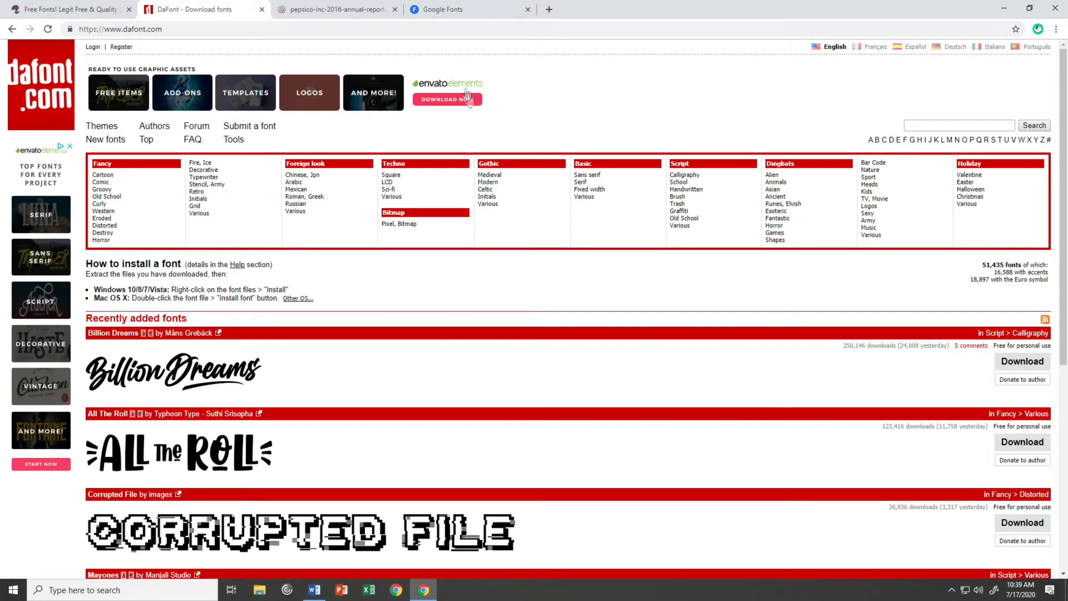
left_click(107, 5)
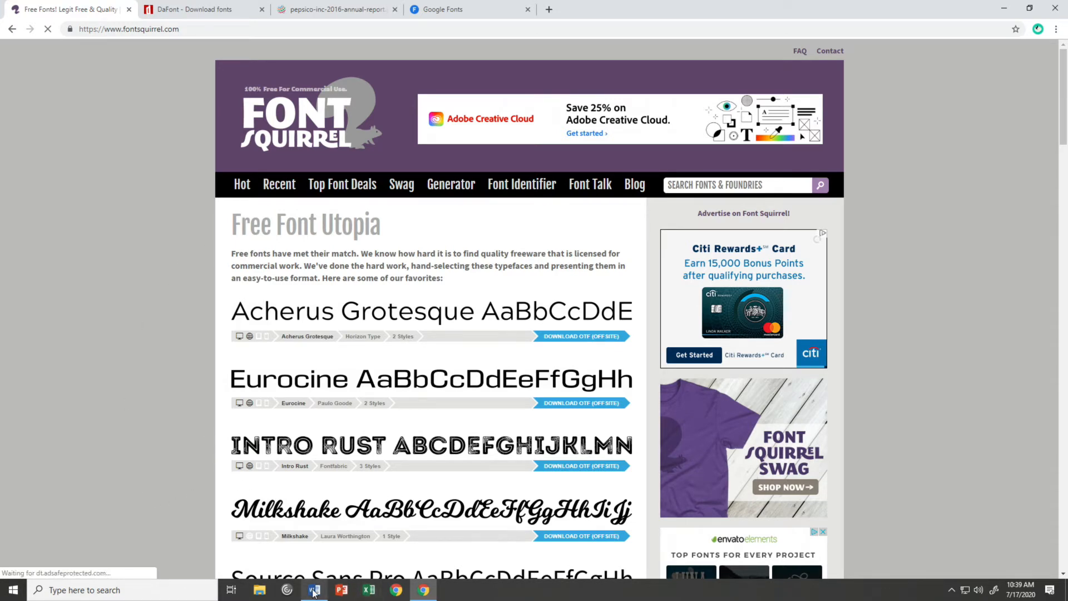
- Switch back to Word and look further down the list of installed fonts, leaving the font as it is
left_click(315, 534)
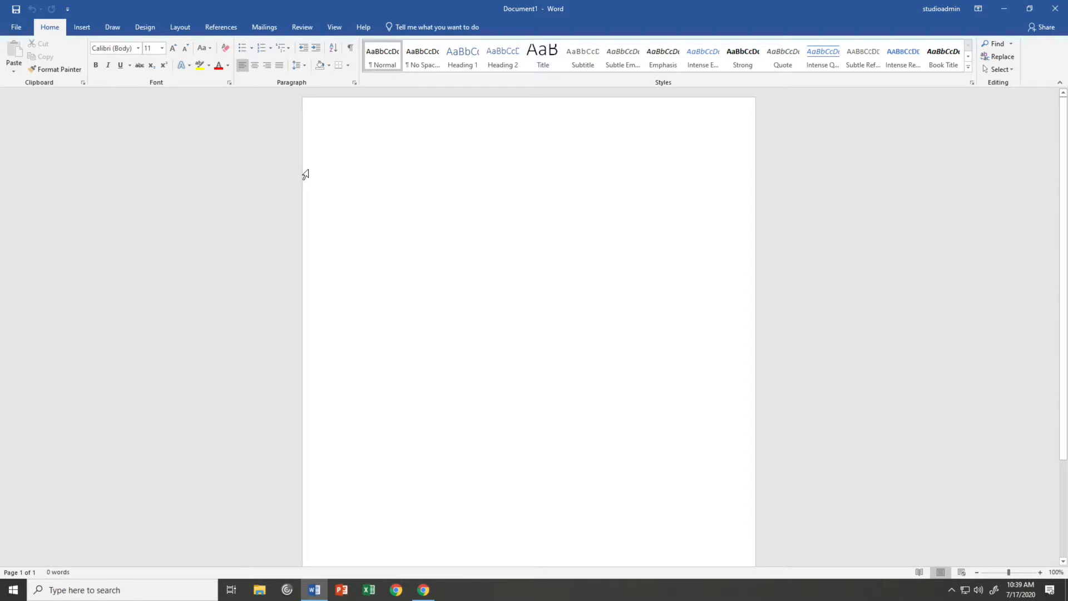
left_click(136, 46)
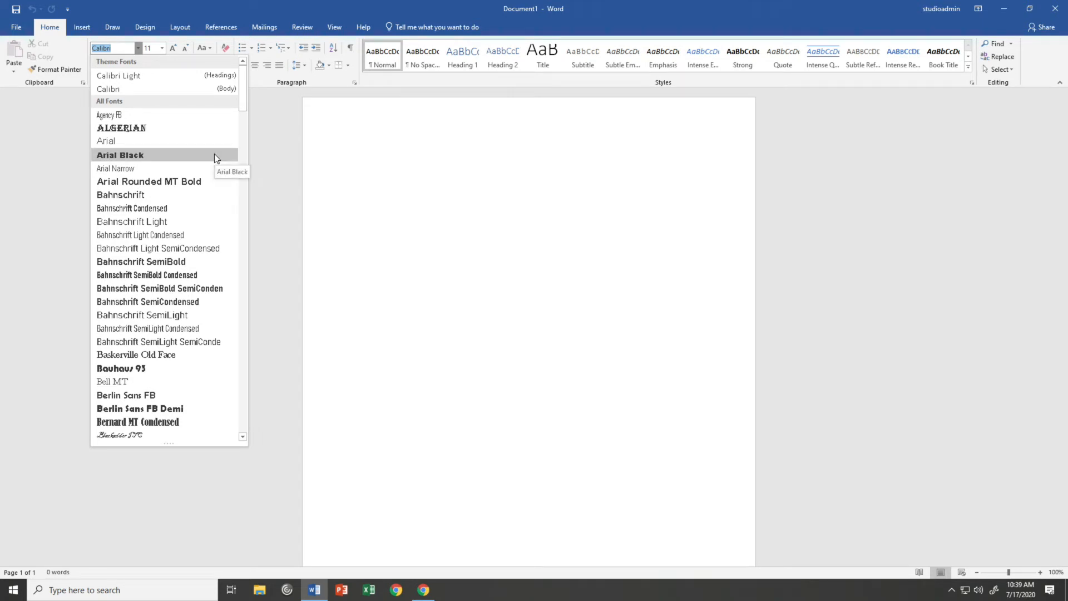
left_click_drag(242, 99, 243, 221)
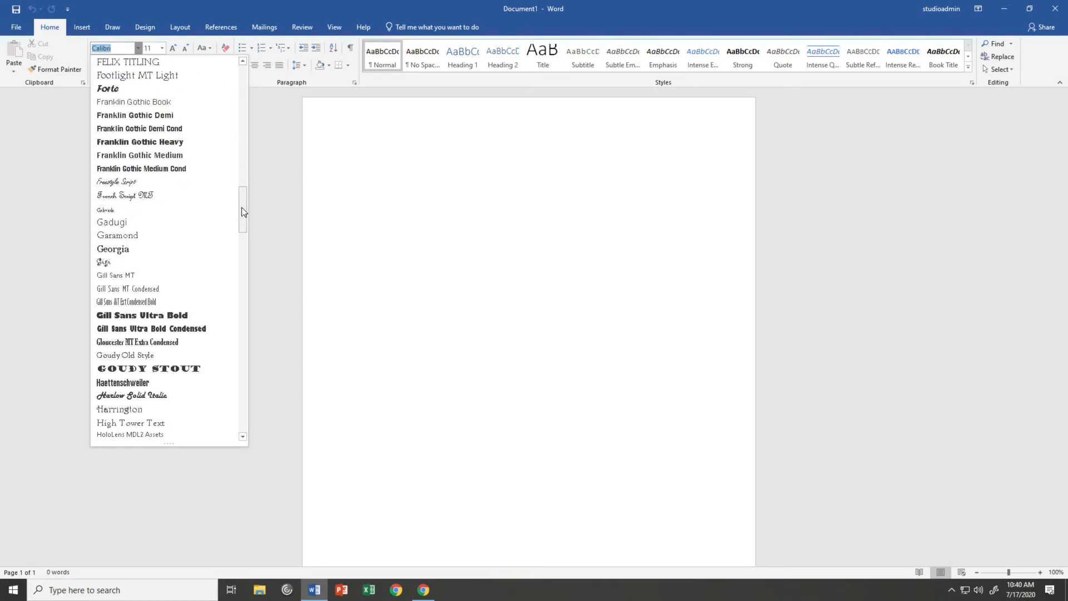
left_click(340, 202)
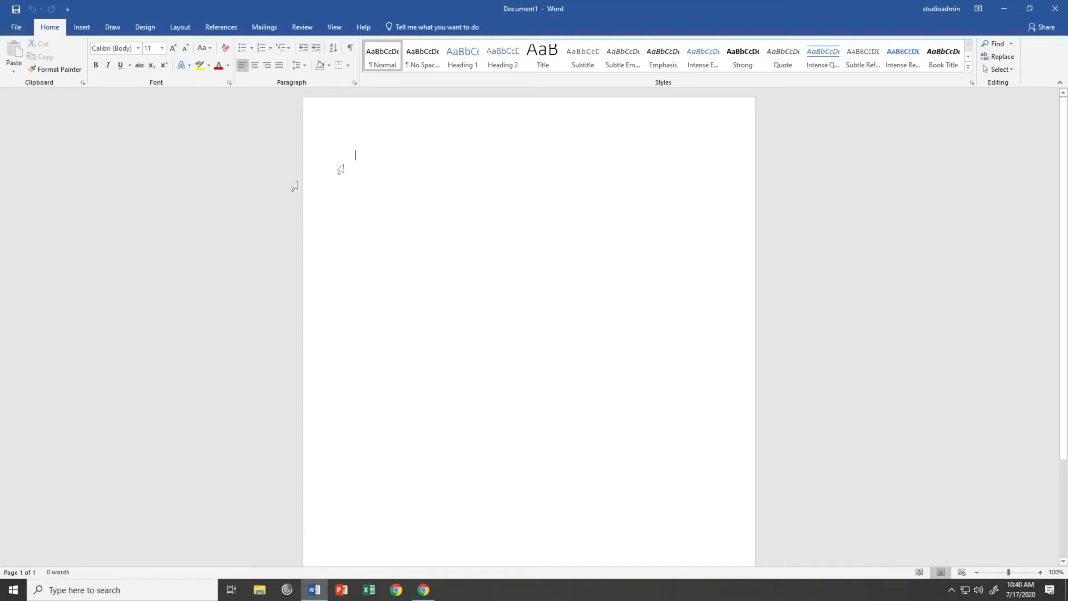
- Enter the title "Professional Writing at Purdue" on the first line and set its font size to 24
type("Professional Writing at Purdue")
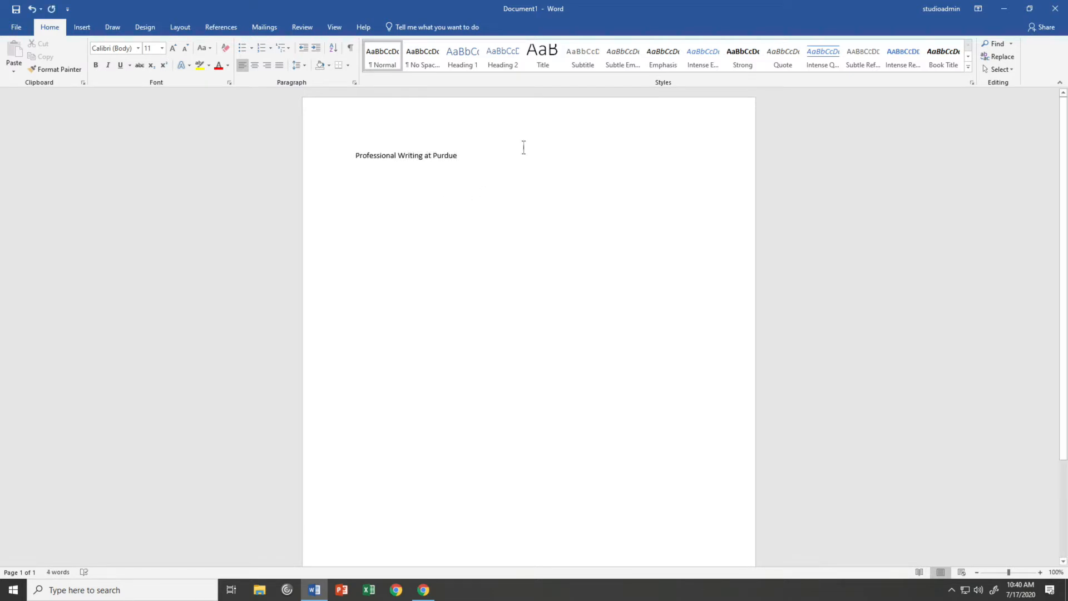
left_click_drag(512, 156, 334, 155)
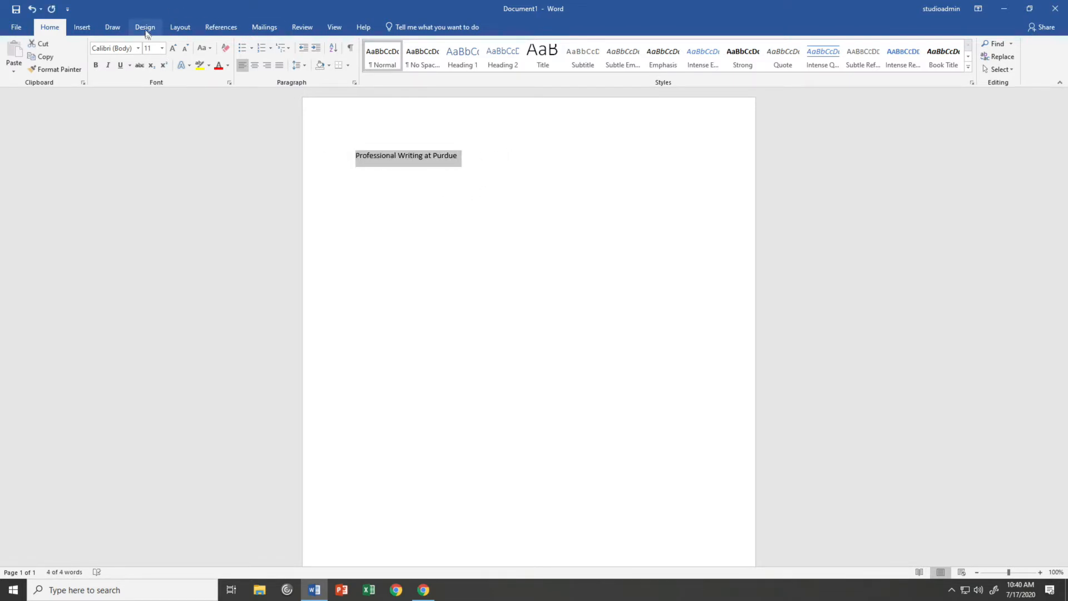
left_click(163, 48)
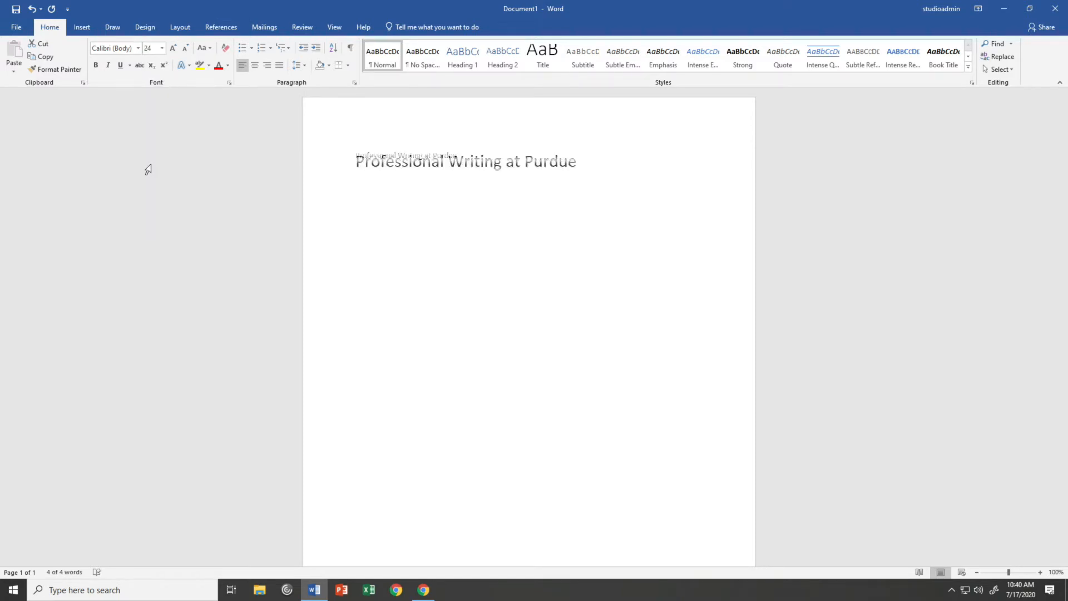
left_click(150, 166)
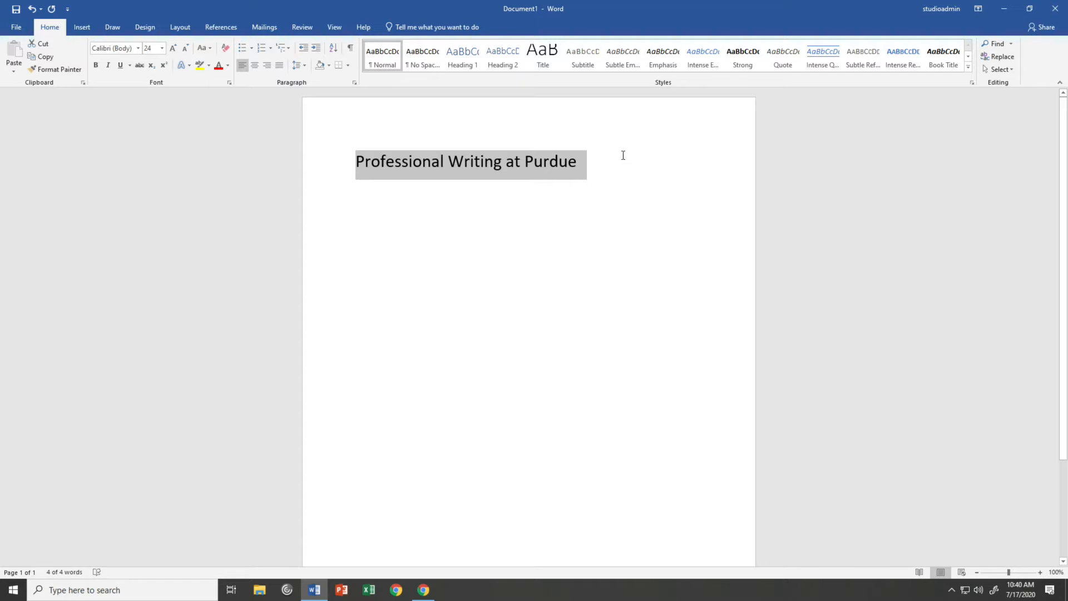
- Try indenting the title with tabs inserted before its first word
scroll(623, 155, "down", 1)
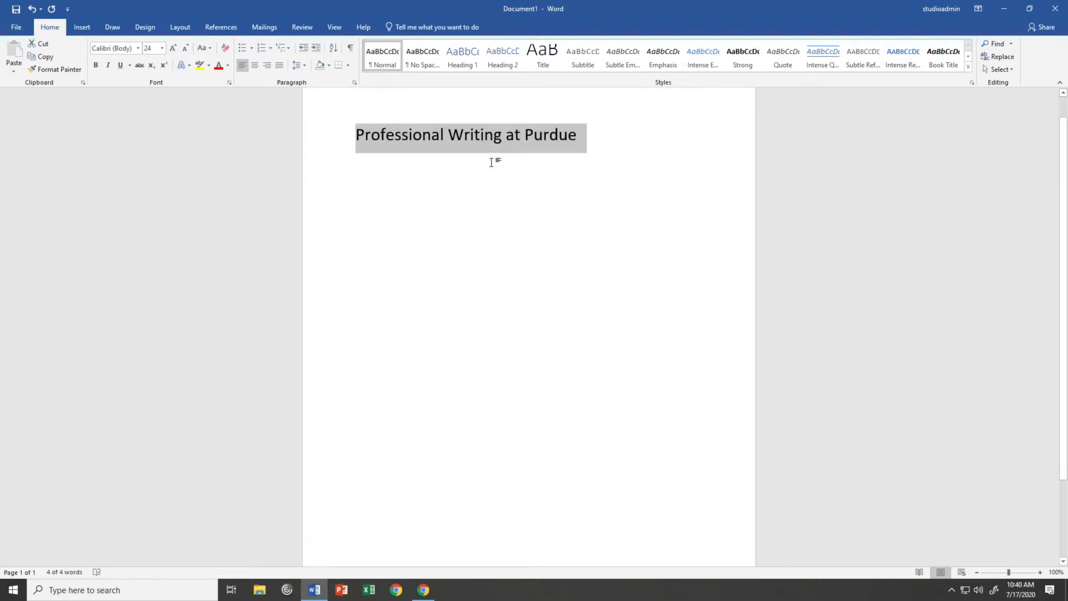
left_click(356, 135)
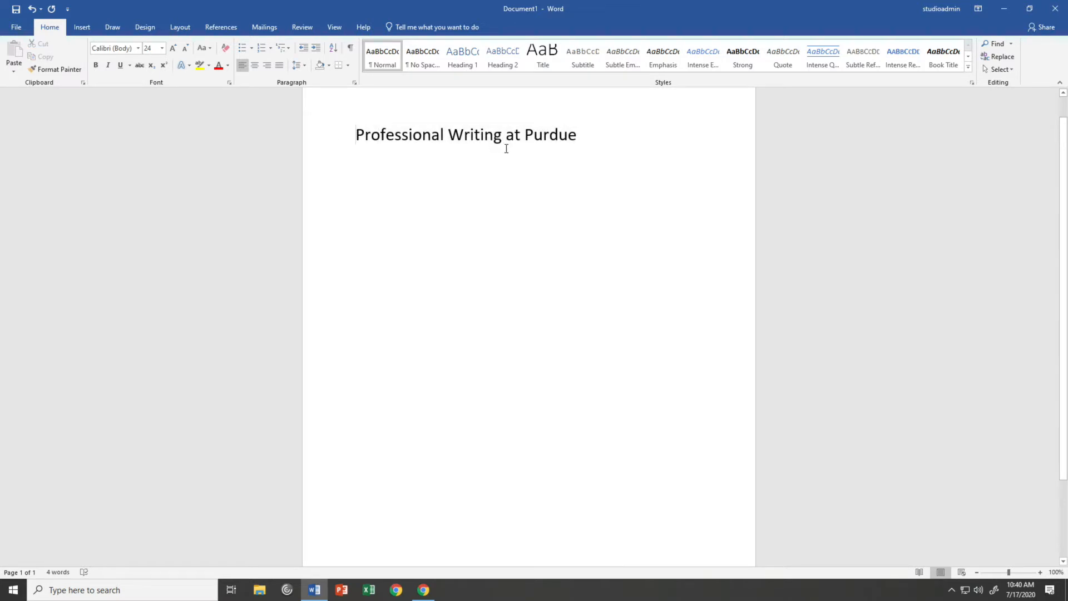
key("Tab")
key("Tab")
key("BackSpace")
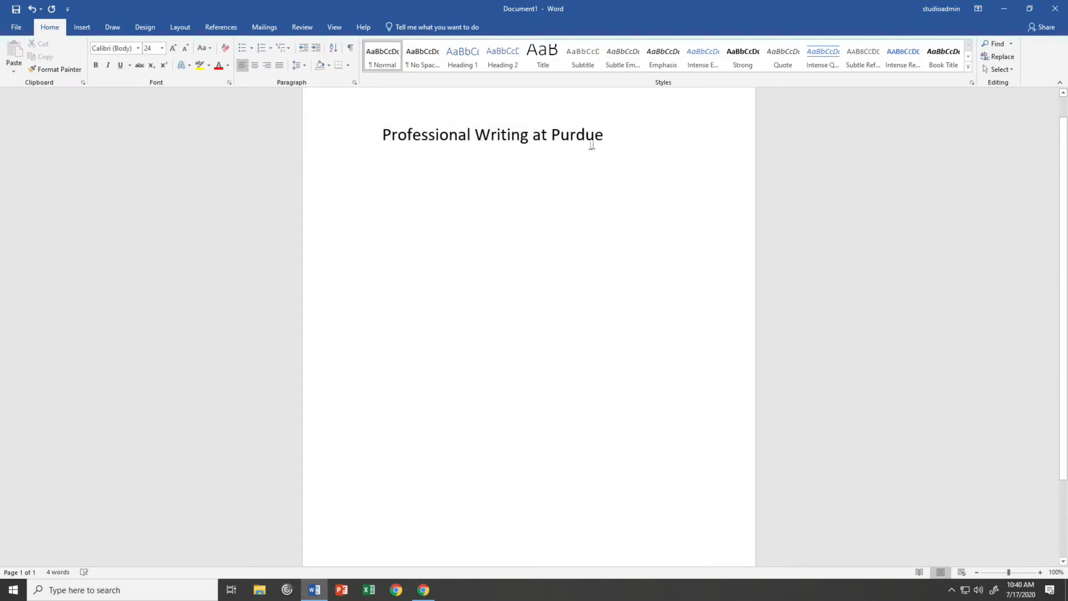
- Select the title and examine the special indentation options in its paragraph settings, without applying any change
left_click_drag(615, 139, 344, 139)
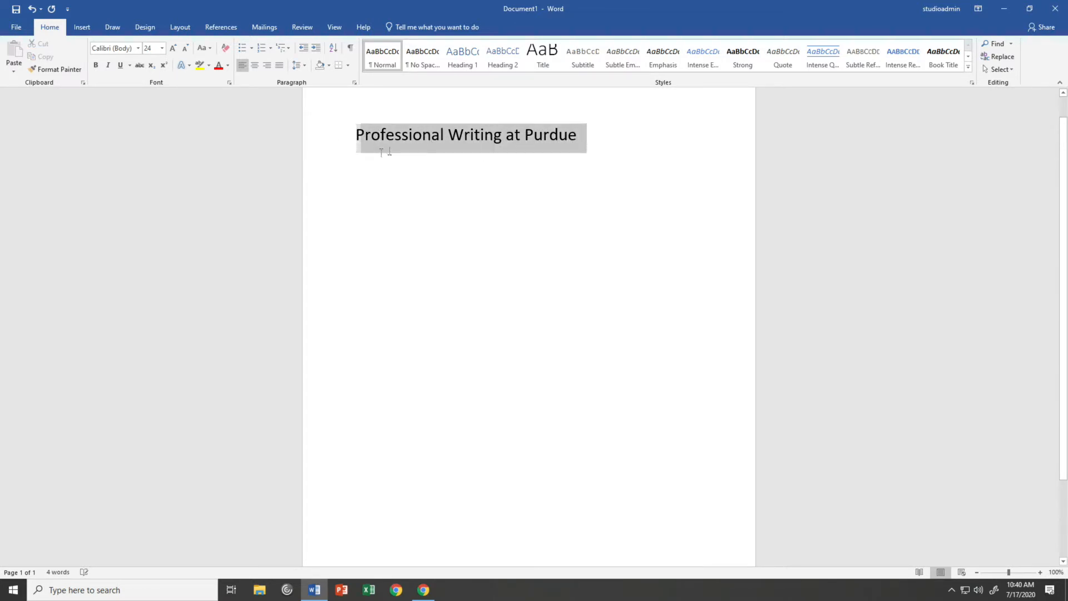
left_click(354, 82)
left_click(543, 250)
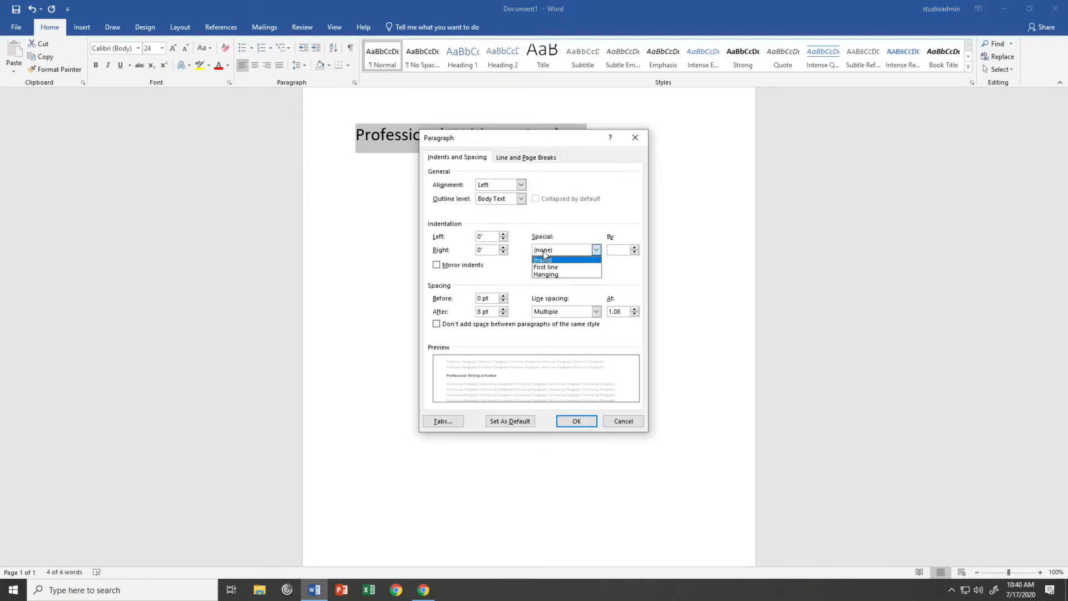
left_click(637, 422)
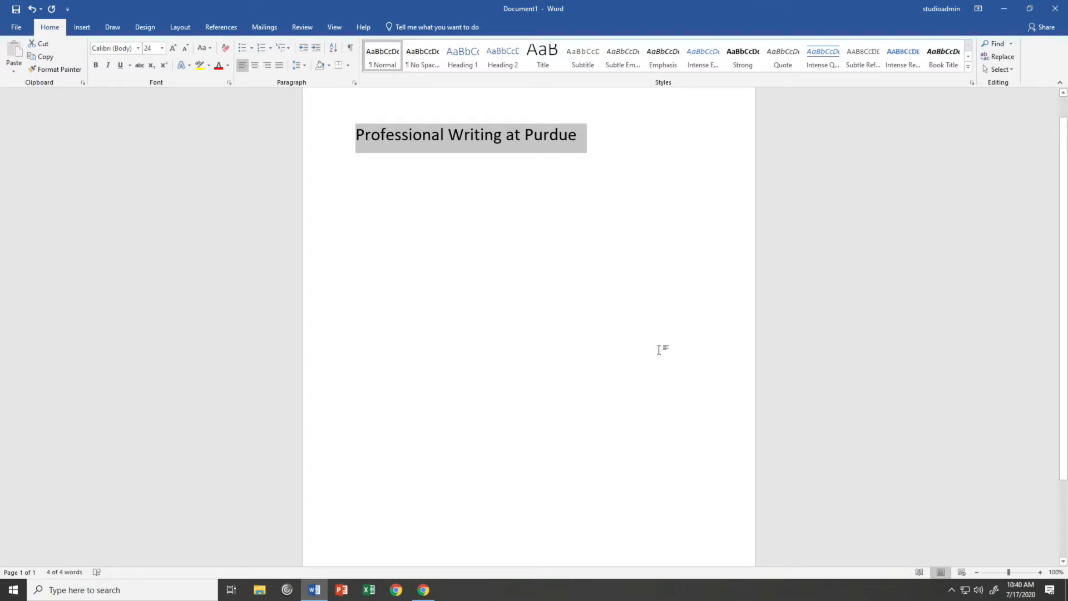
- Open the advanced character spacing settings in the Font dialog for the selected title
scroll(646, 304, "up", 1)
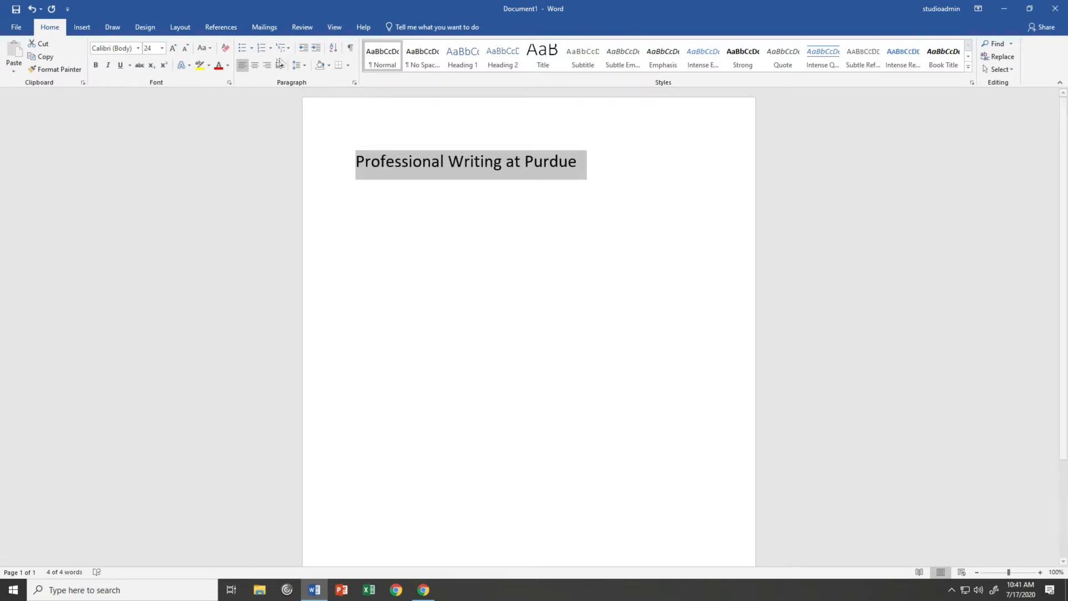
left_click(228, 83)
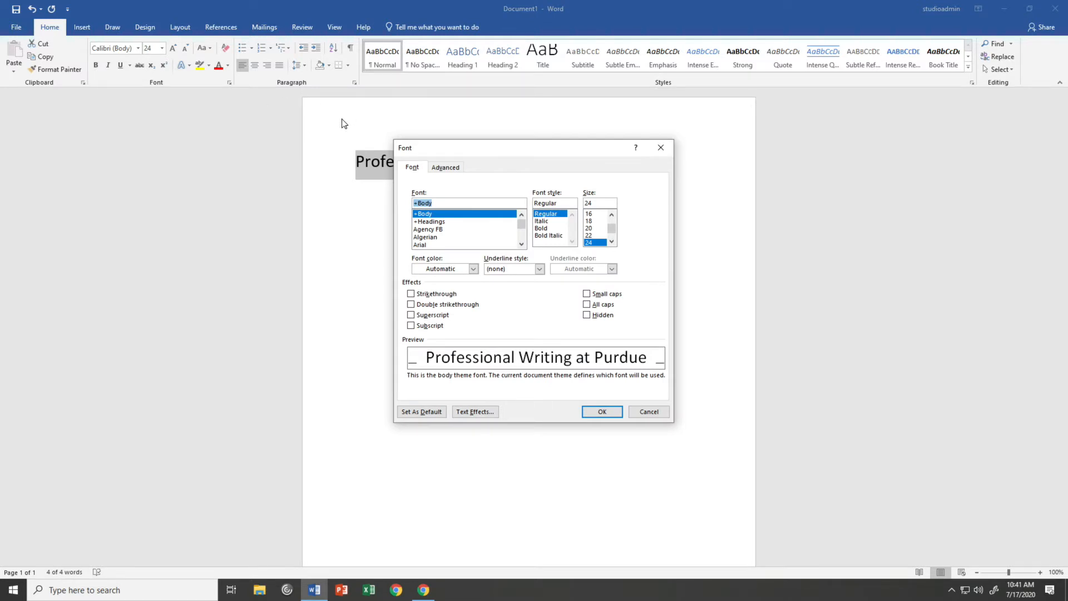
left_click(452, 168)
left_click(472, 194)
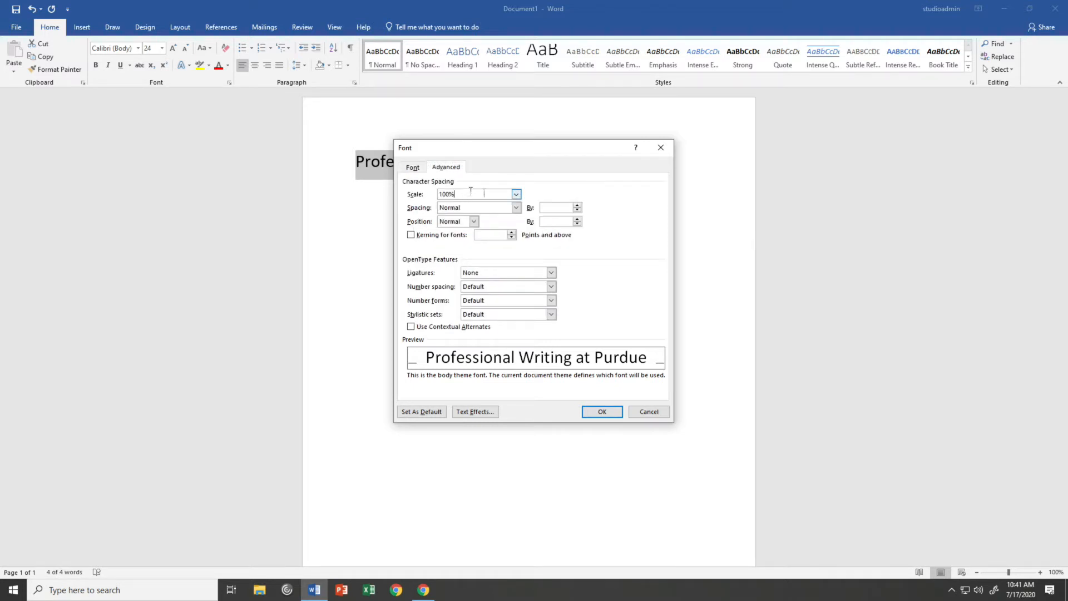
- Preview the title at a character scale of 150%, and reset the scale to 100%
left_click(516, 195)
left_click(495, 211)
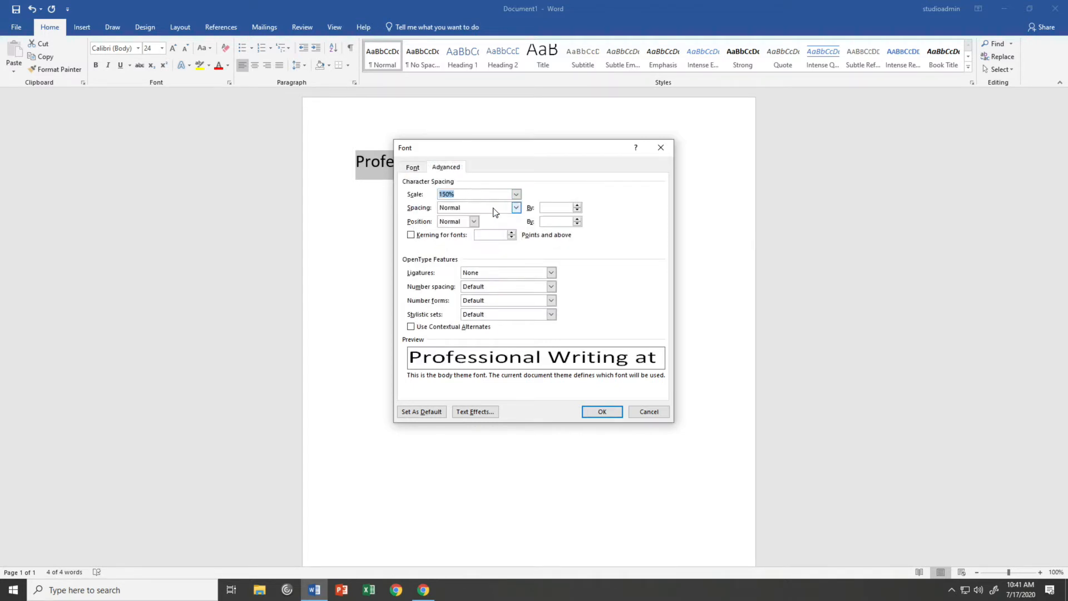
left_click(517, 194)
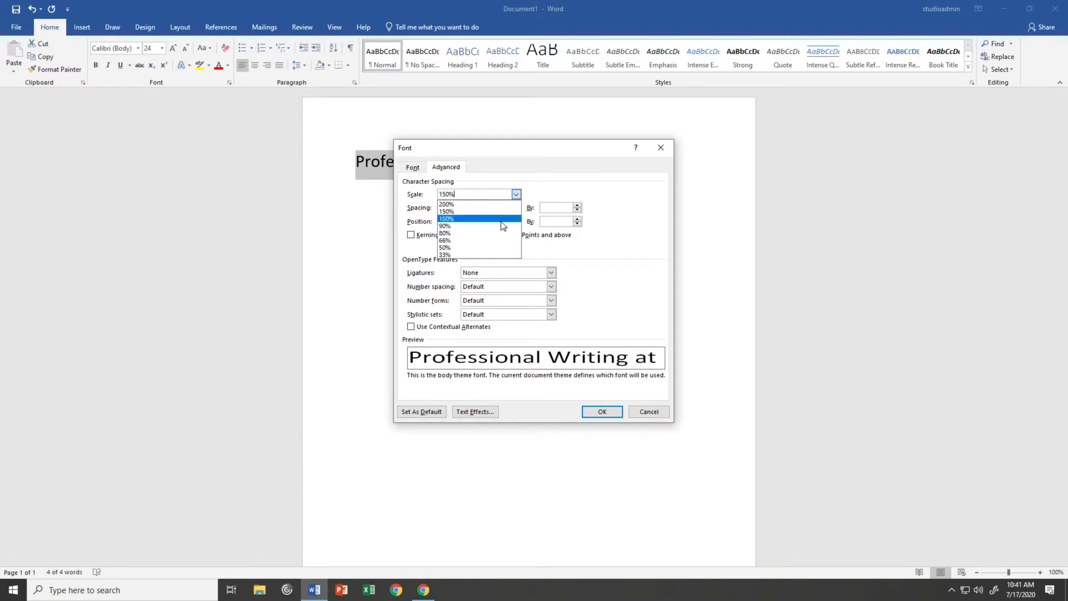
left_click(501, 220)
- Try Condensed character spacing for the title, and set it to Expanded by 1 pt instead
left_click(516, 207)
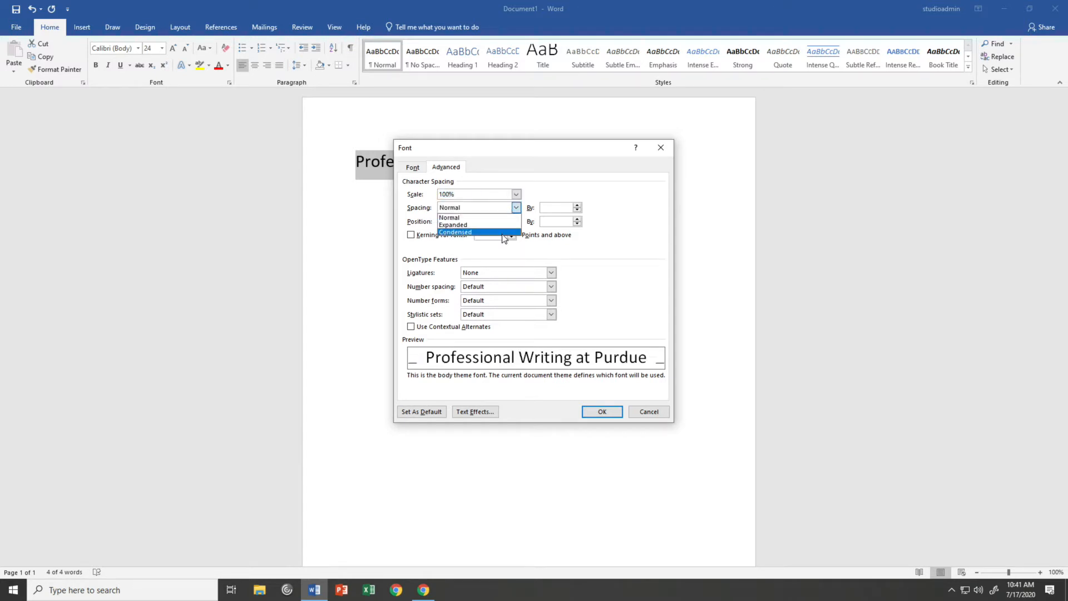
left_click(502, 233)
left_click(515, 208)
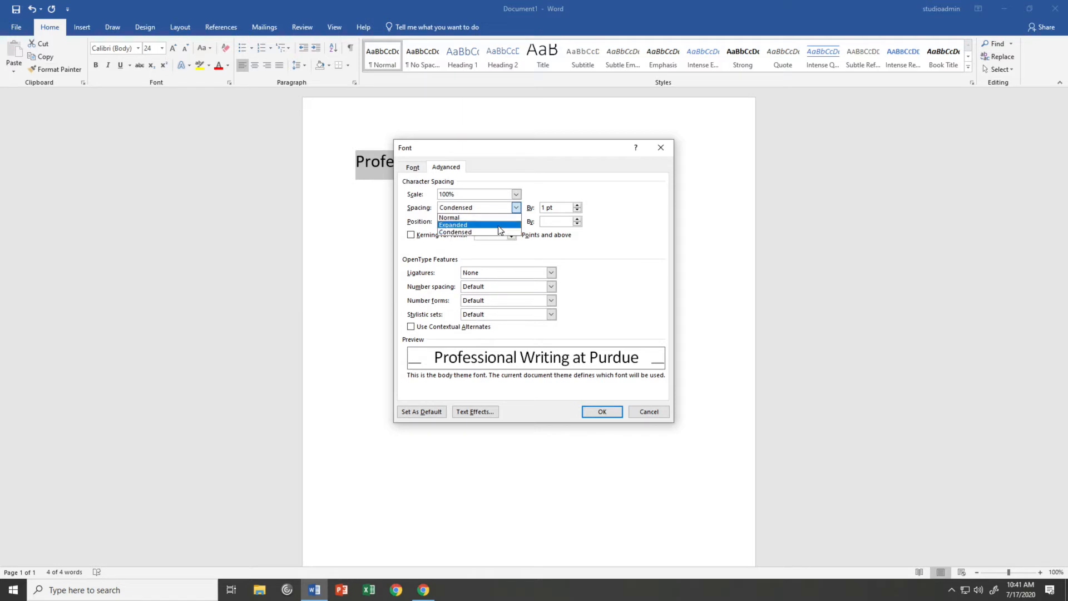
left_click(499, 226)
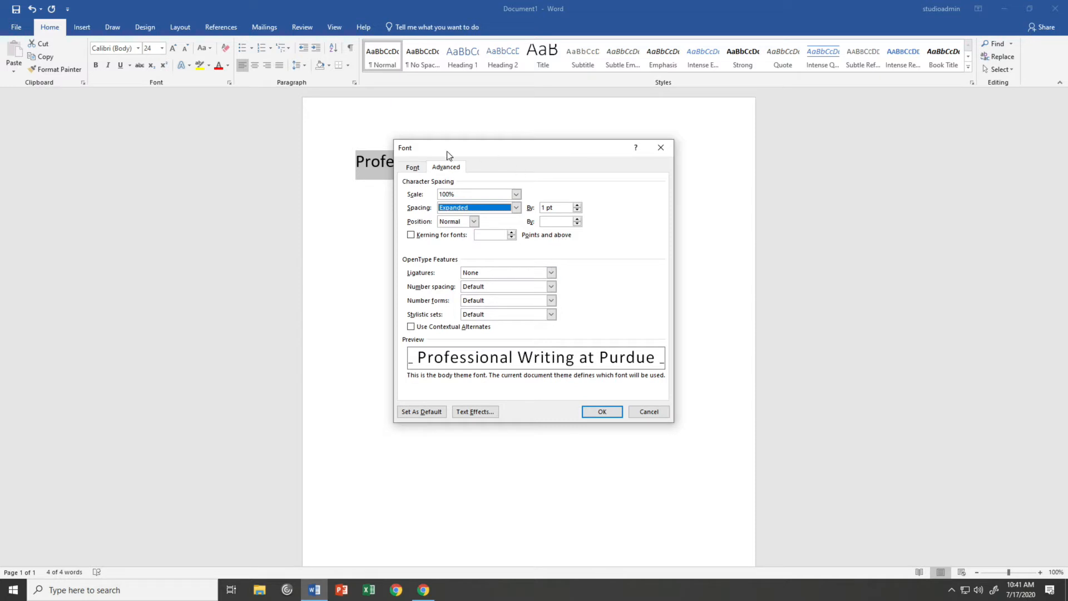
- Turn on the Small caps effect for the title in the basic font settings
left_click(417, 168)
left_click(609, 295)
left_click(610, 297)
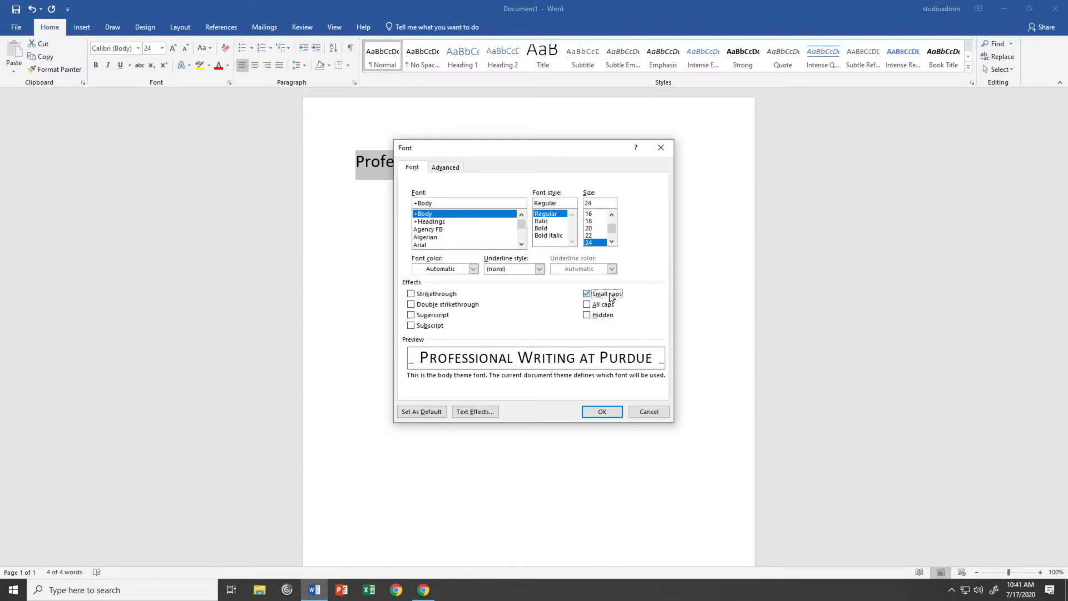
- Accept the font settings and italicize the title "Professional Writing at Purdue"
left_click(603, 412)
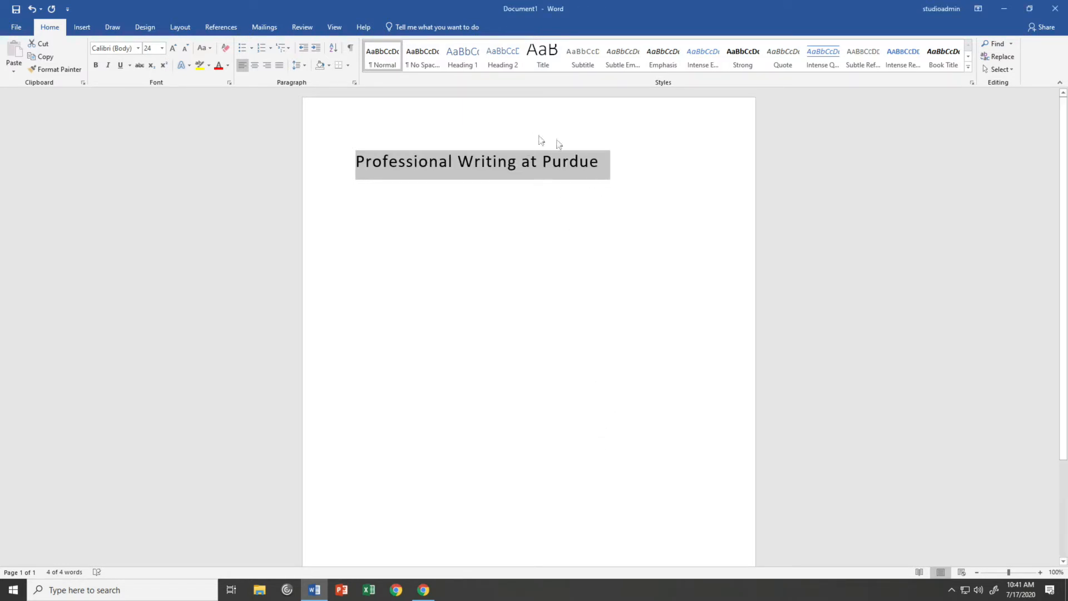
key("ctrl+i")
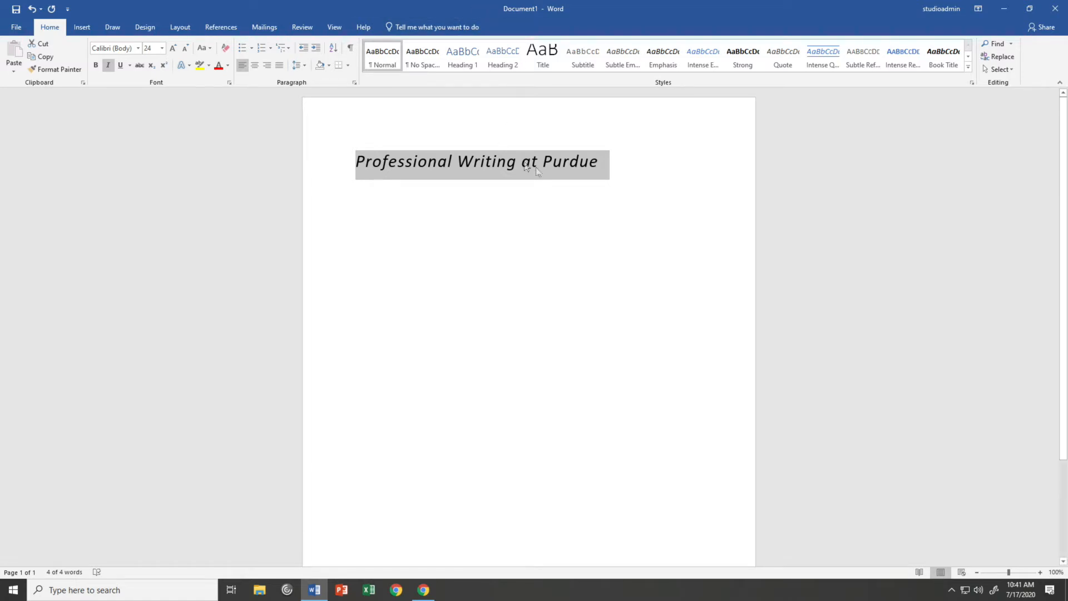
left_click(576, 178)
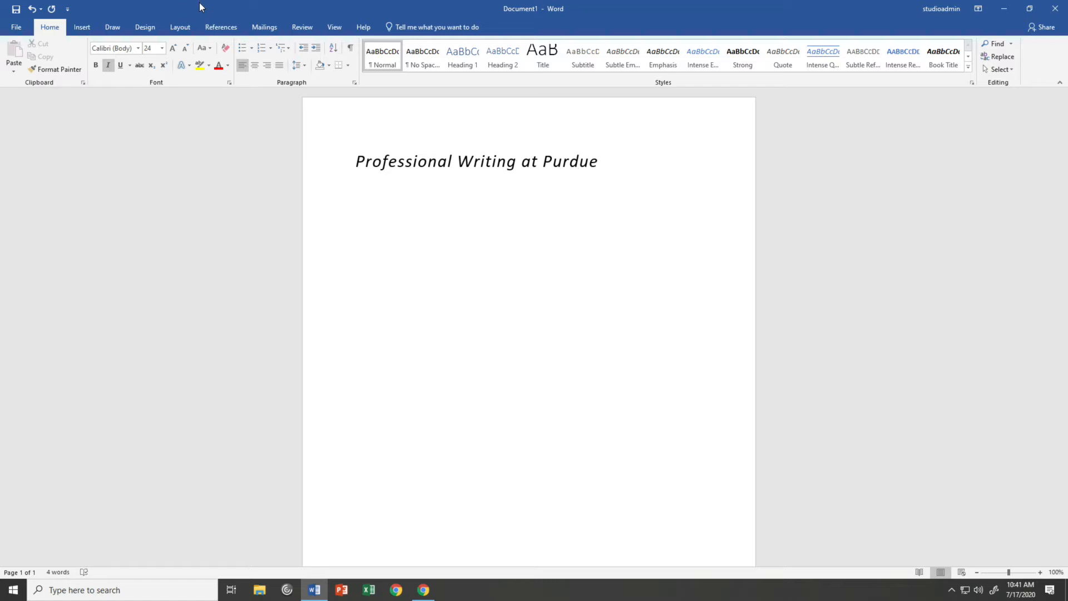
- Draw a straight horizontal line just beneath the title, spanning the full width between the page margins
left_click(80, 27)
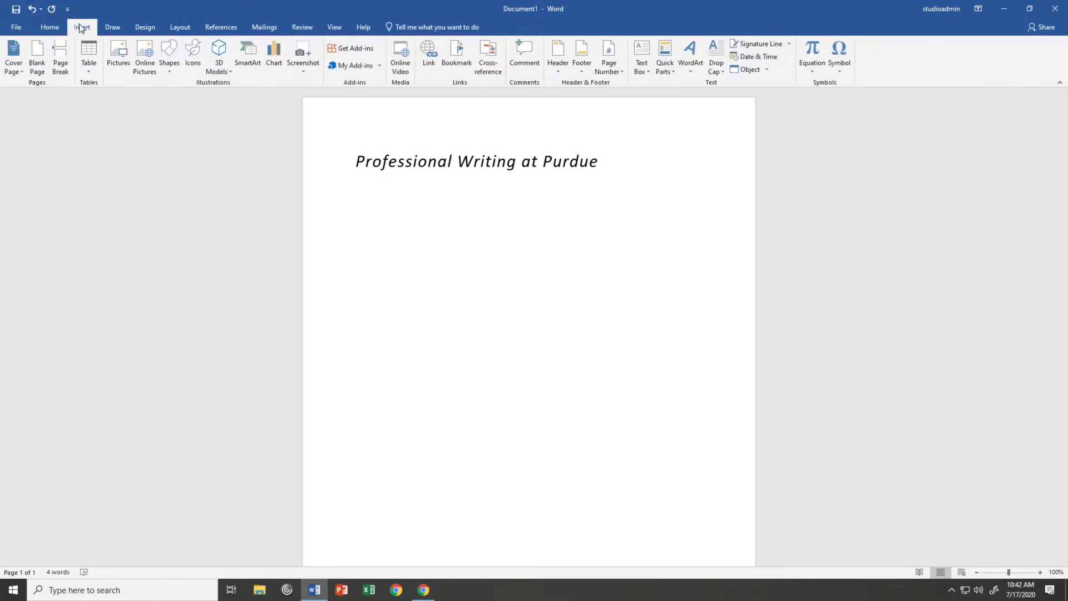
left_click(171, 65)
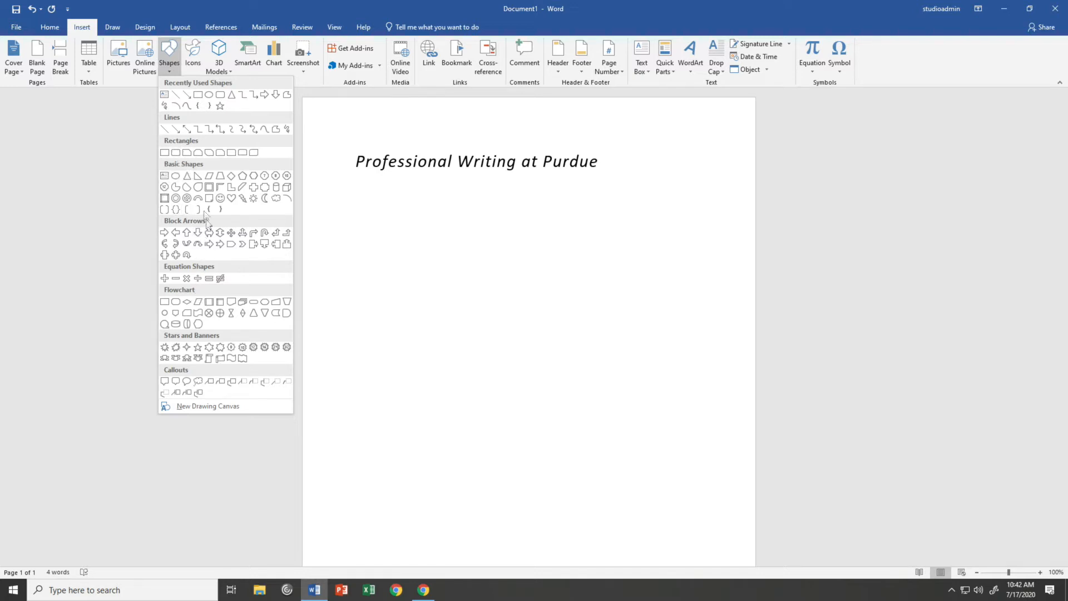
left_click(165, 129)
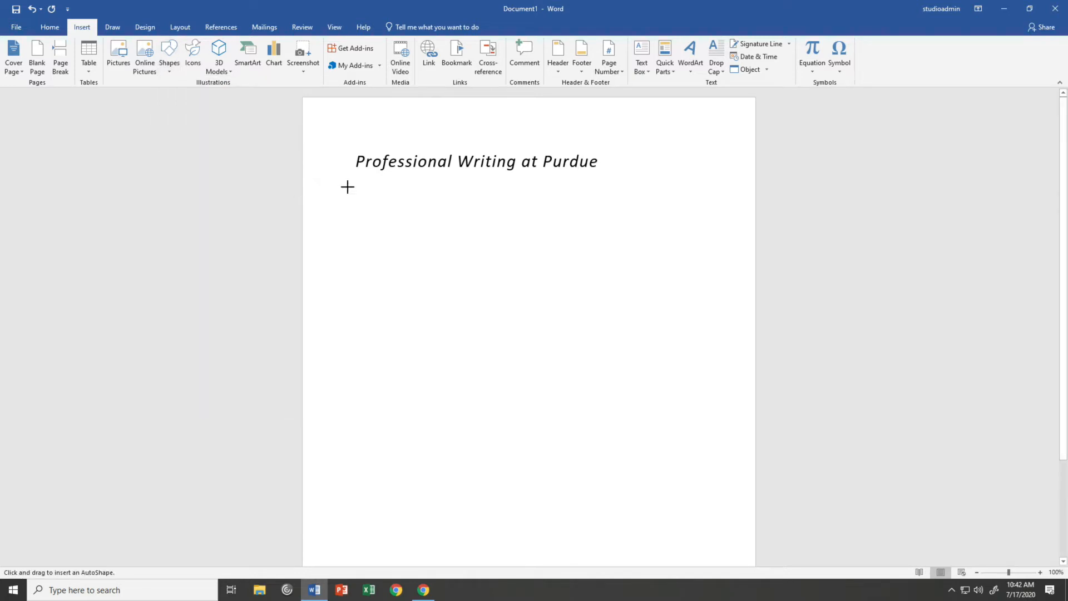
mouse_move(358, 177)
left_mouse_down()
mouse_move(649, 195)
mouse_move(717, 178)
left_mouse_up()
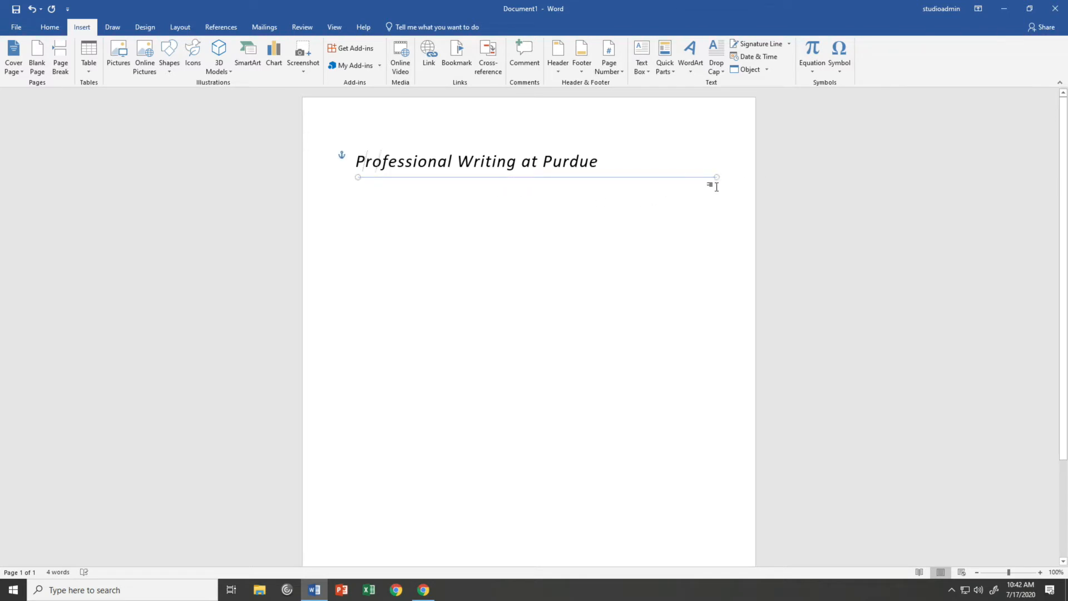
left_click(613, 175)
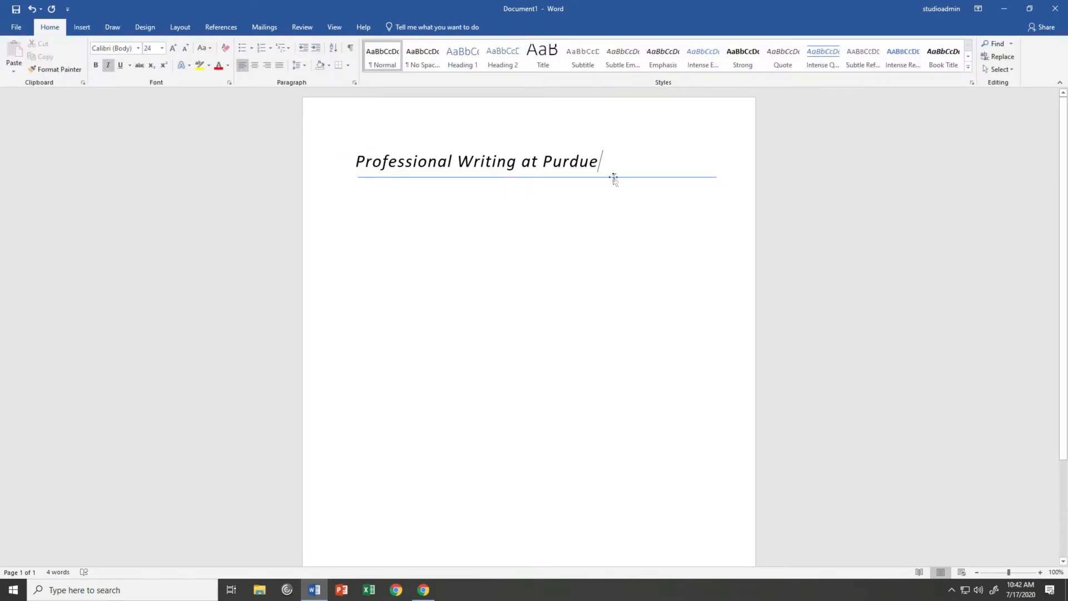
left_click(614, 176)
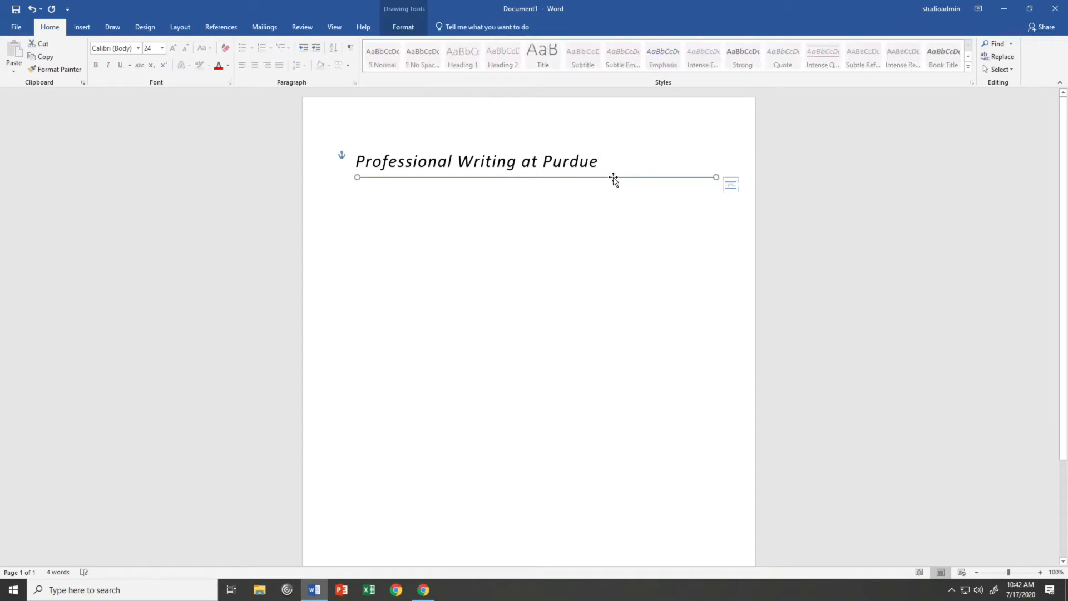
left_click(626, 215)
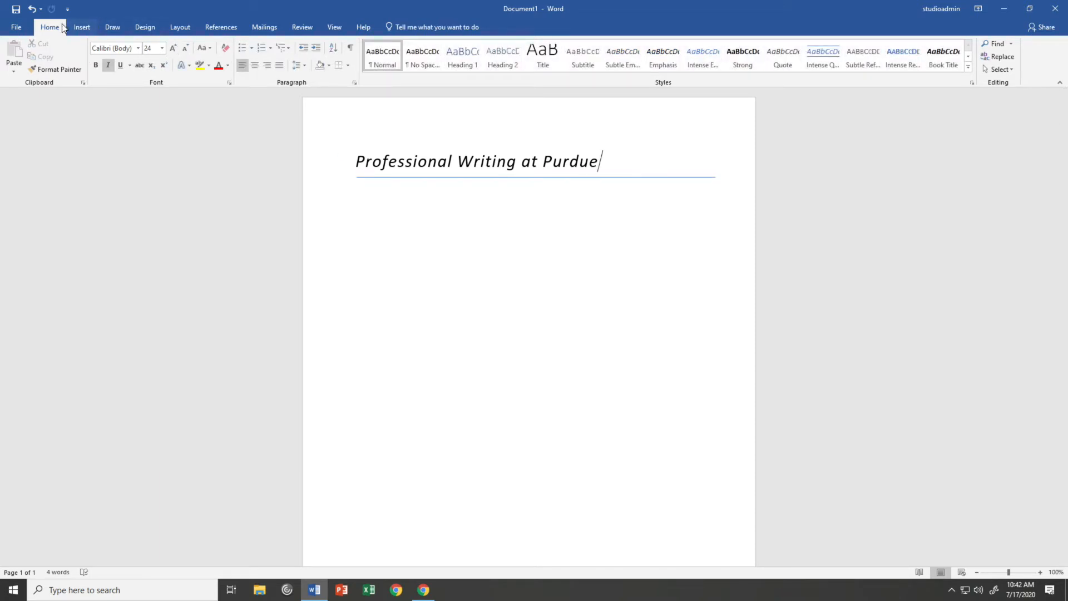
- Draw a rectangle about 6.8" wide and 0.42" high over the title, just above the line
left_click(82, 27)
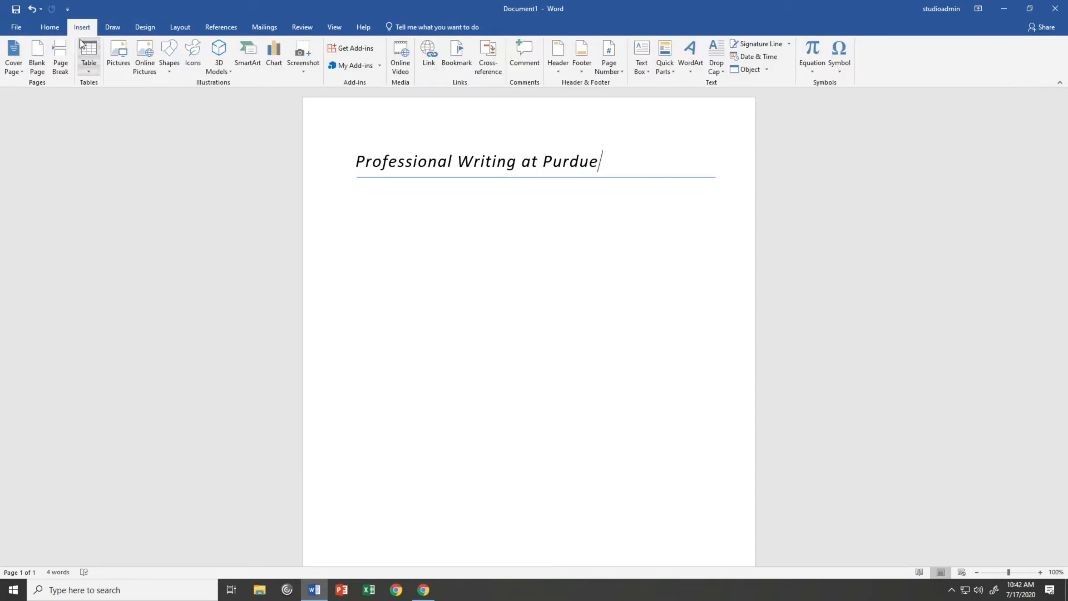
left_click(172, 64)
left_click(165, 153)
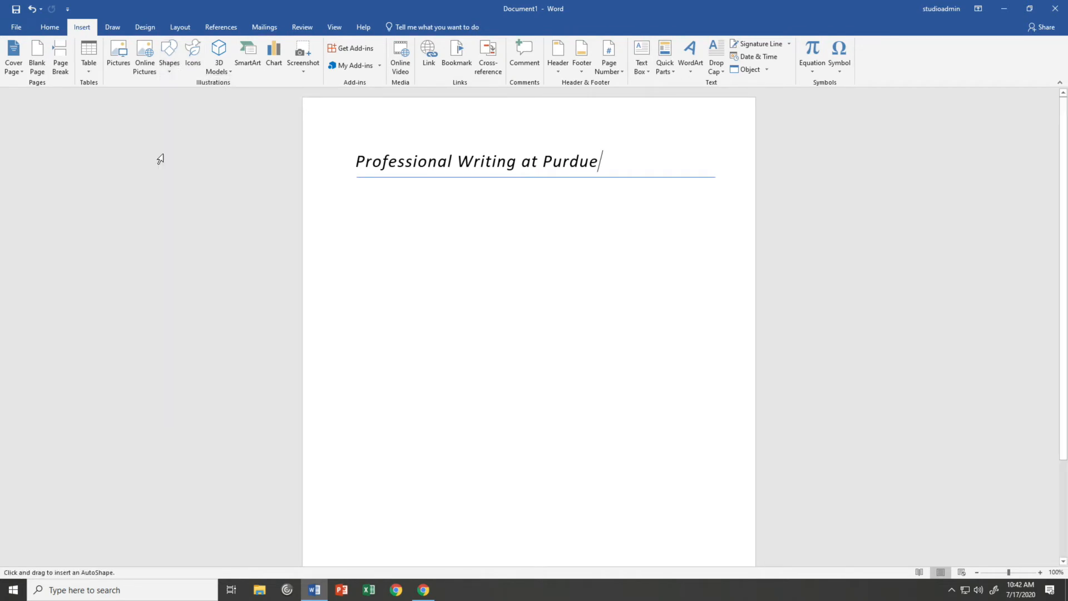
mouse_move(353, 151)
left_mouse_down()
mouse_move(483, 204)
mouse_move(470, 175)
mouse_move(716, 173)
left_mouse_up()
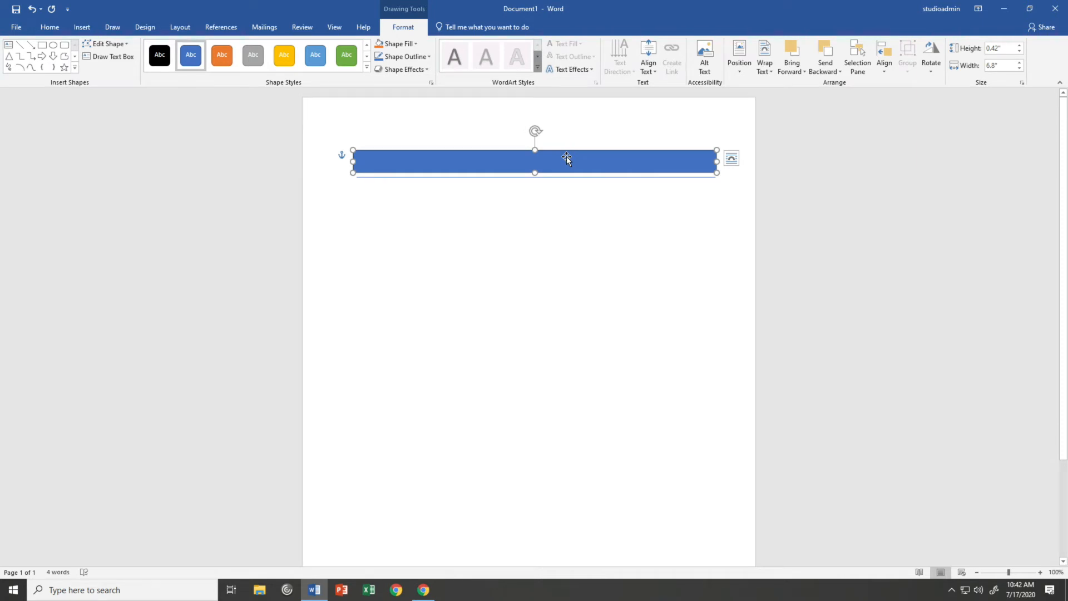
- Try sending the rectangle backward, and place it behind the title text using Send Behind Text
right_click(591, 165)
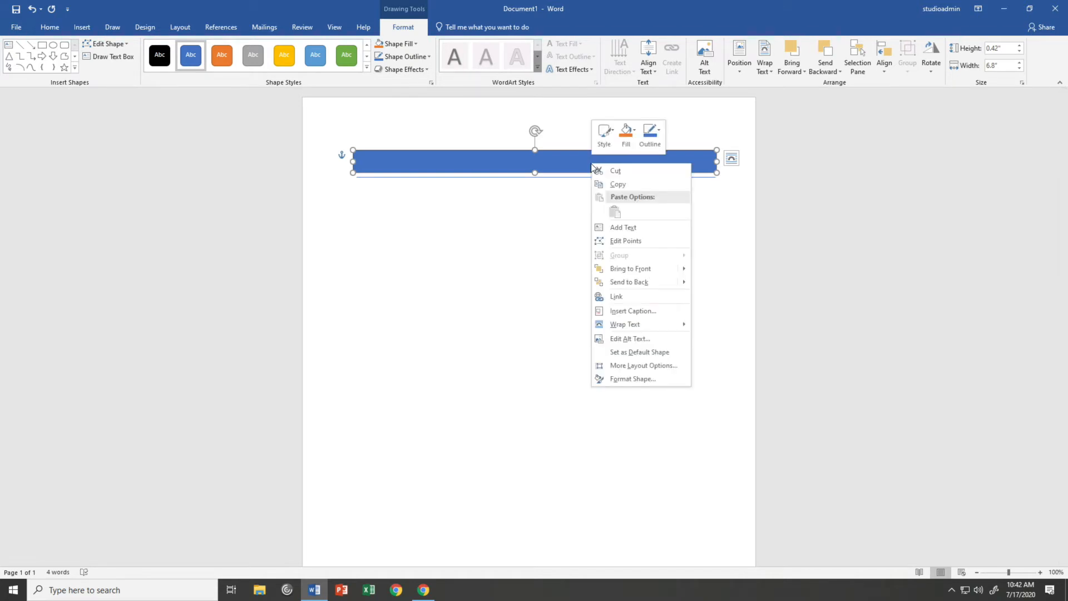
right_click(567, 161)
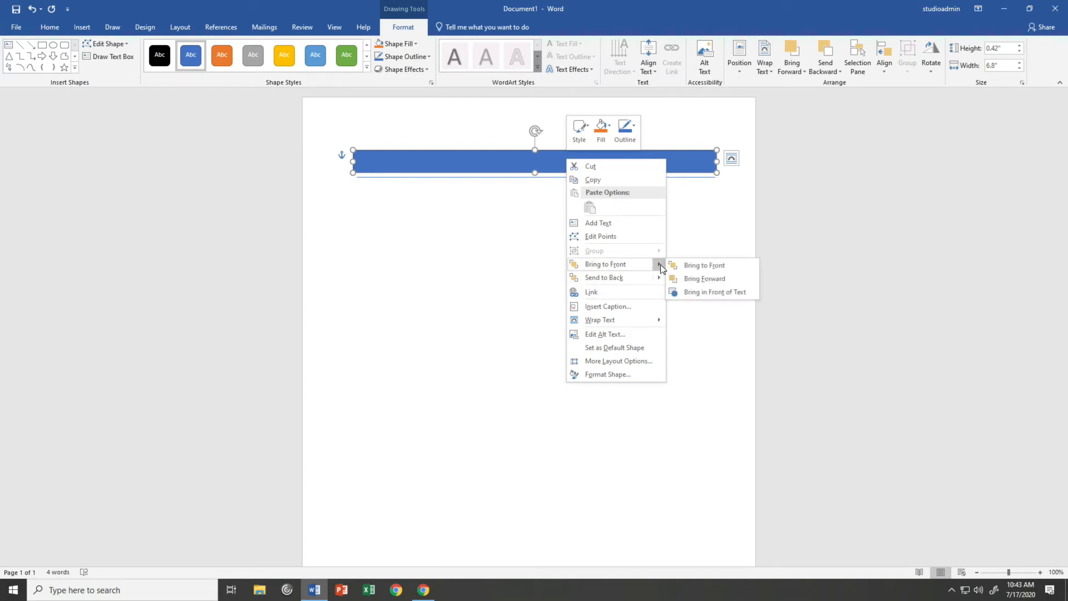
mouse_move(659, 276)
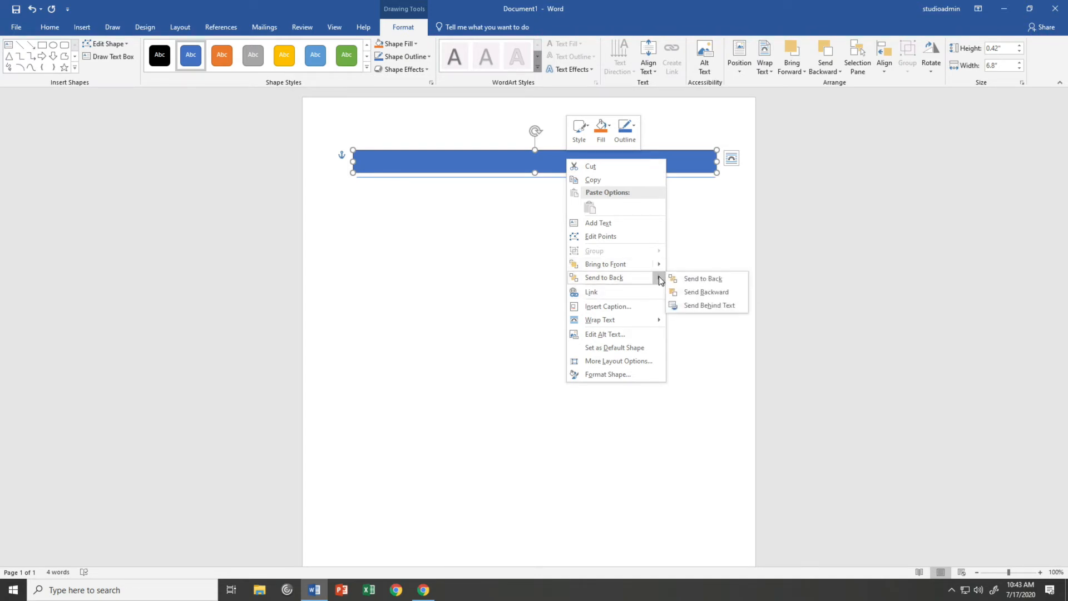
left_click(689, 293)
right_click(650, 155)
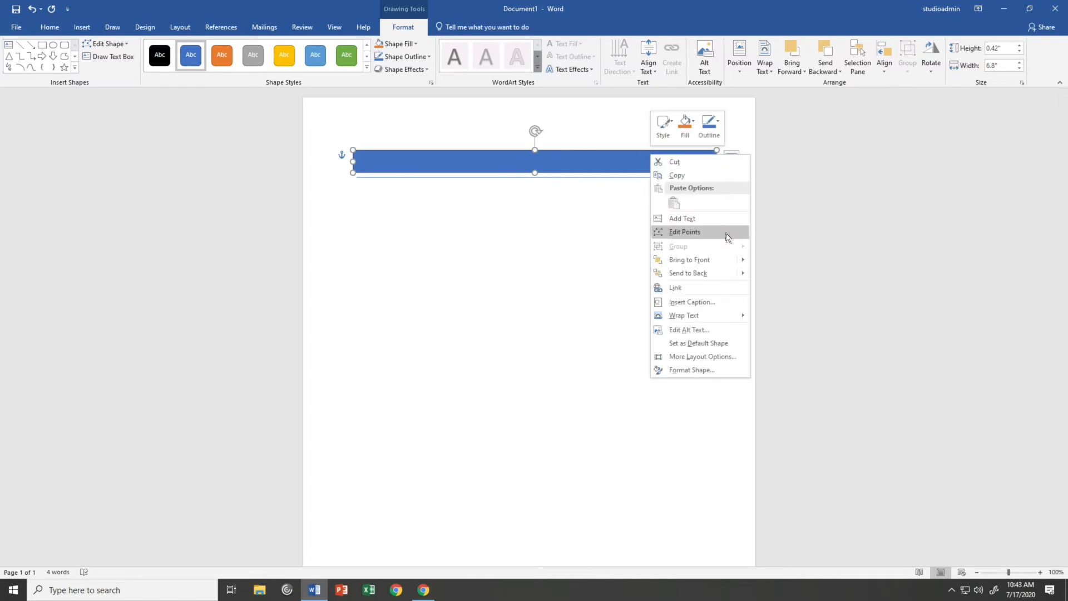
mouse_move(742, 272)
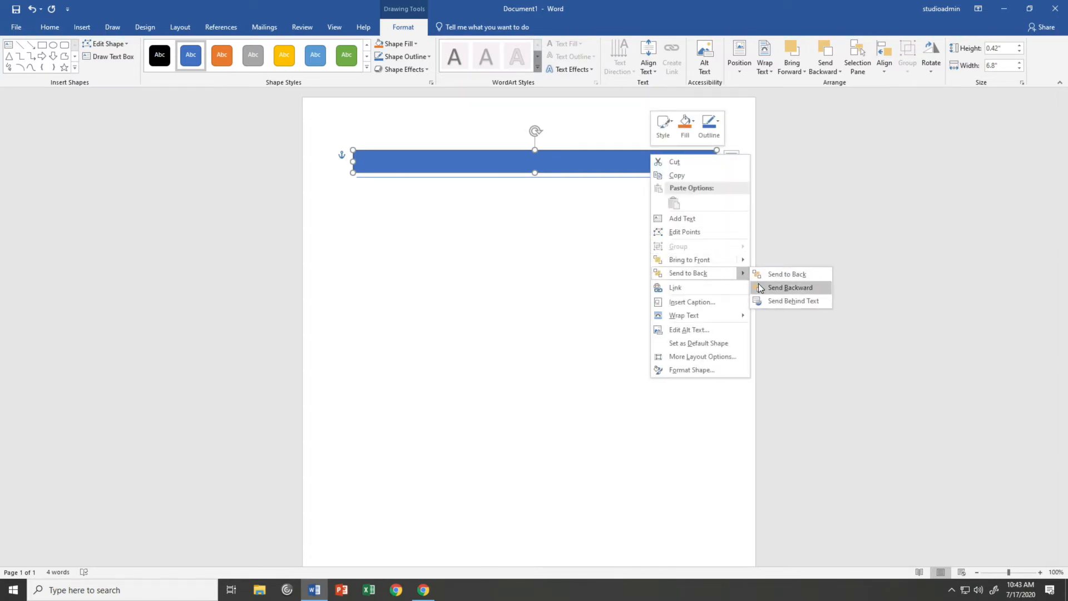
left_click(760, 287)
right_click(668, 164)
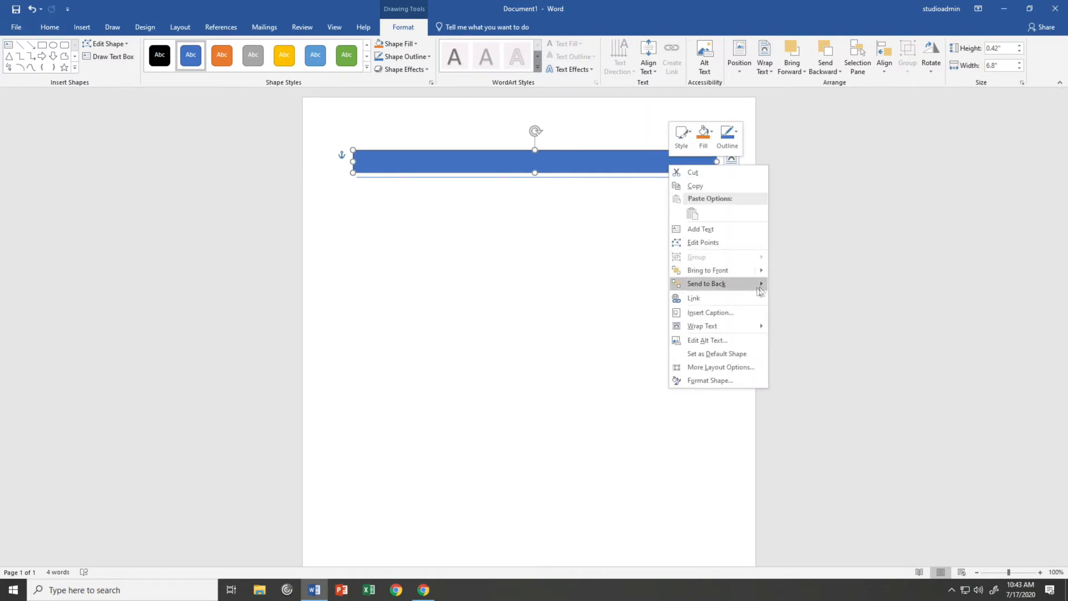
mouse_move(760, 290)
left_click(804, 312)
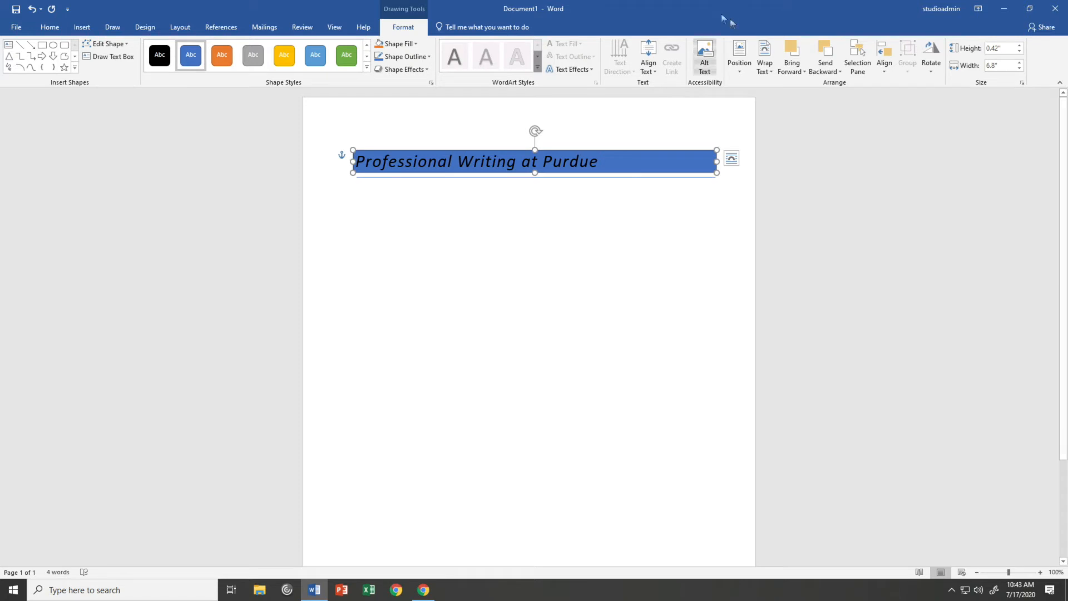
- Set the transparency of the rectangle's solid fill to 84% in the shape formatting options
right_click(668, 161)
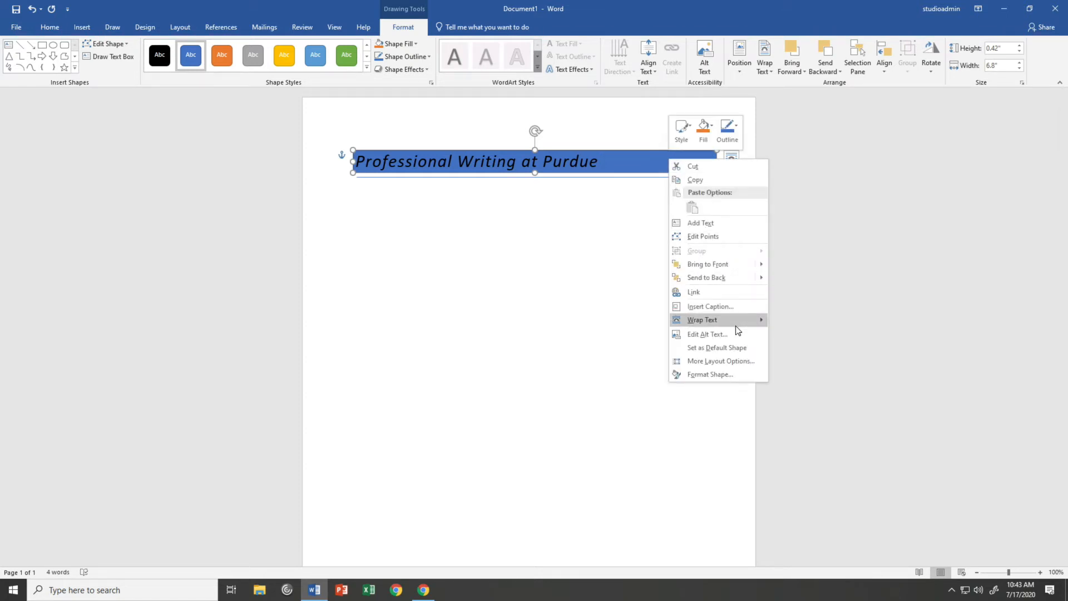
mouse_move(737, 330)
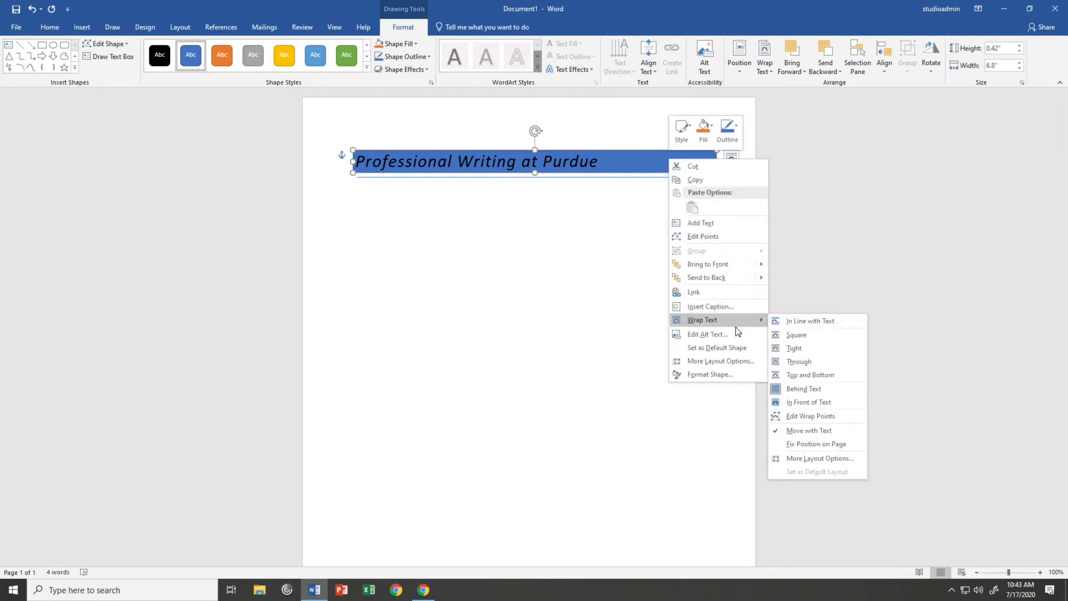
left_click(727, 371)
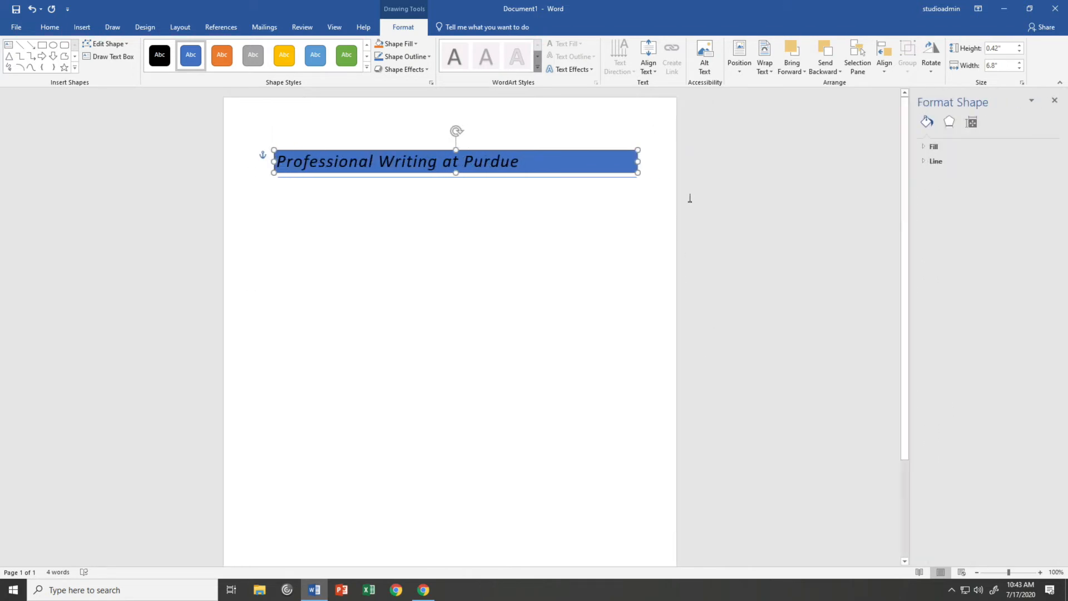
left_click(947, 146)
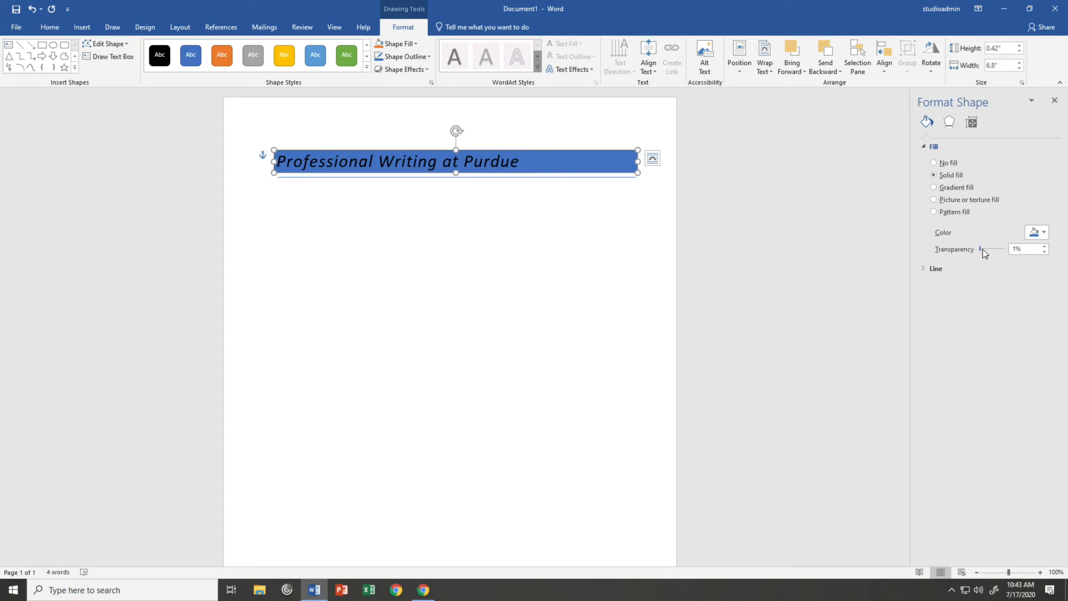
left_click_drag(985, 253, 1001, 250)
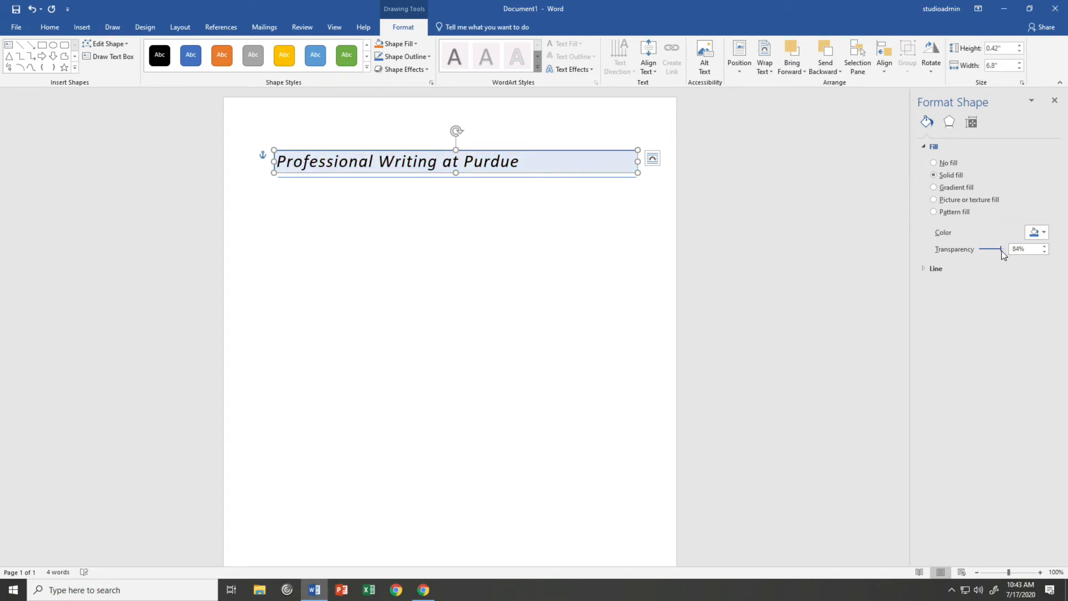
- Remove the outline from the rectangle behind the title and place the cursor in the title line
left_click(415, 55)
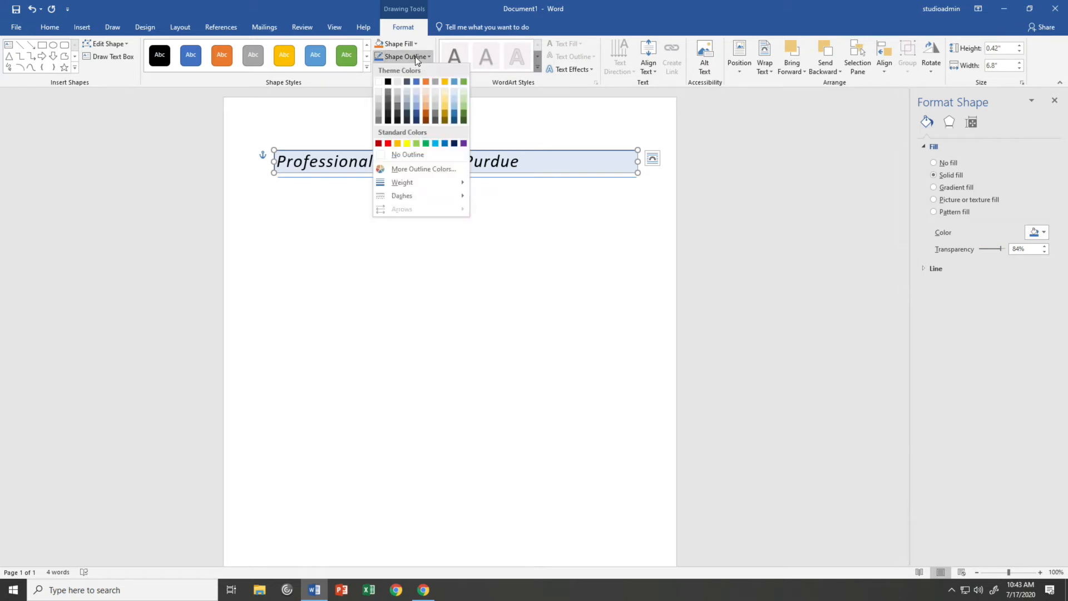
left_click(446, 155)
left_click(532, 160)
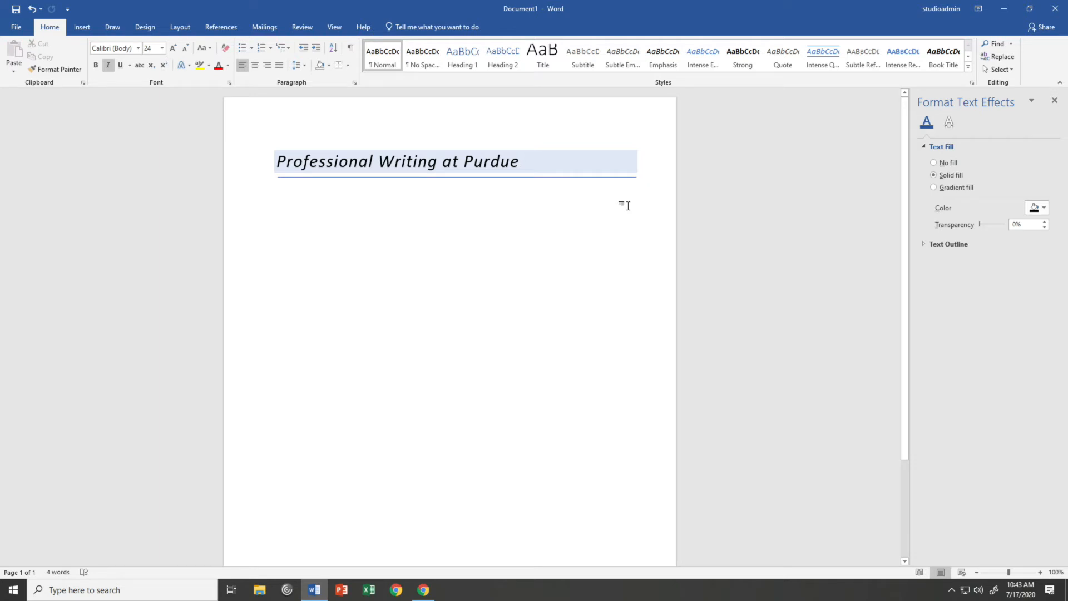
- Add a new line of sample text below the title reading "Sdkfljsdk fdsklfjslf dslfjsdlk"
scroll(623, 207, "down", 1)
scroll(625, 208, "up", 1)
key("Return")
type("sdkfljs")
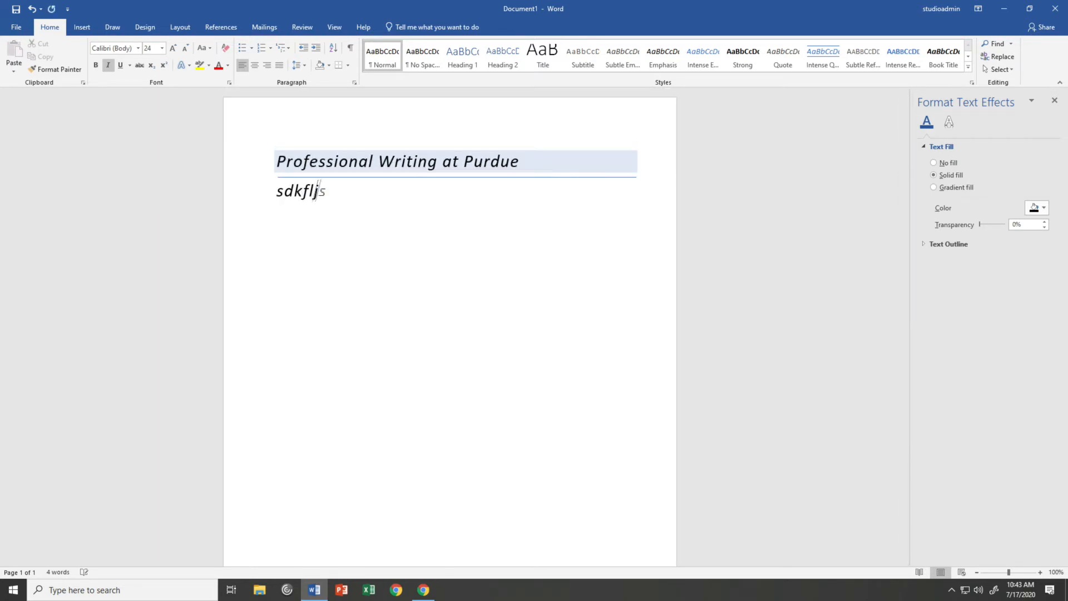
type("dk fdsklfjslf dslfjsdlk")
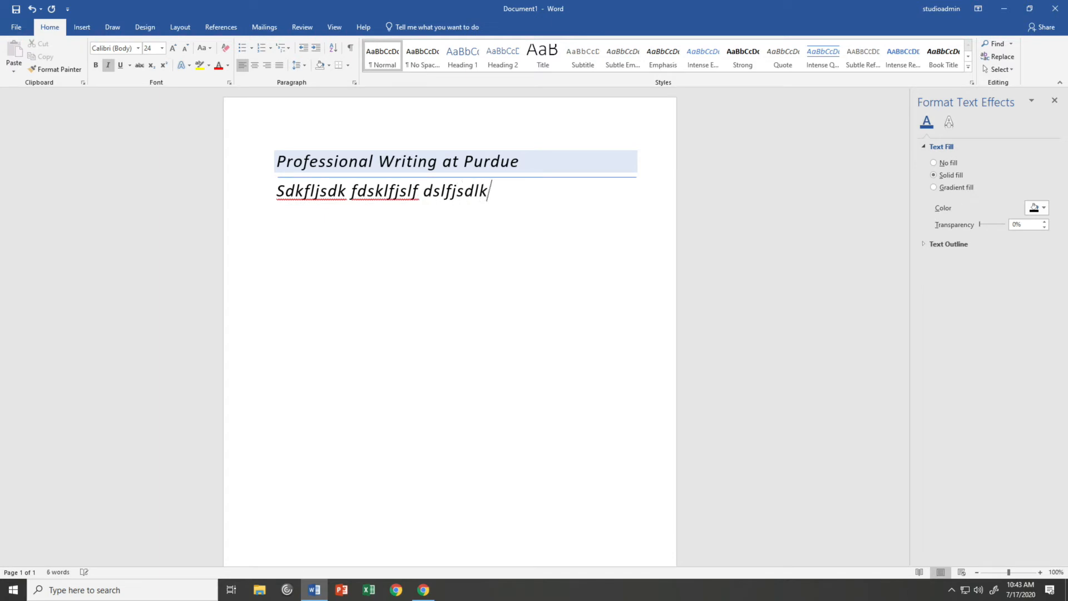
- Clear all formatting from the sample line below the title and enlarge its font size to 14 pt
left_click_drag(489, 194, 234, 215)
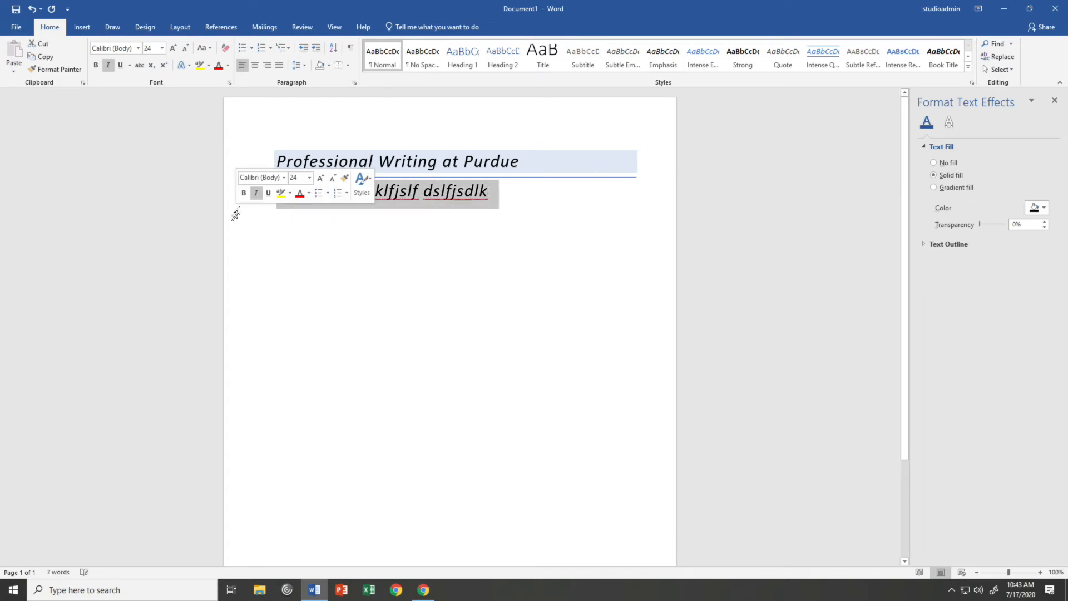
left_click(173, 48)
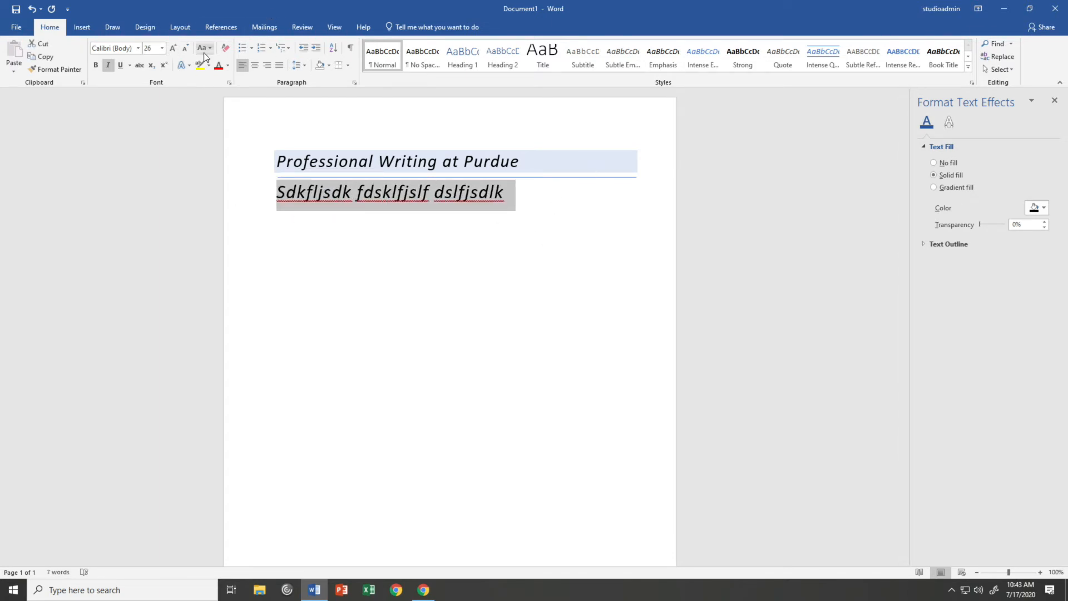
left_click(225, 50)
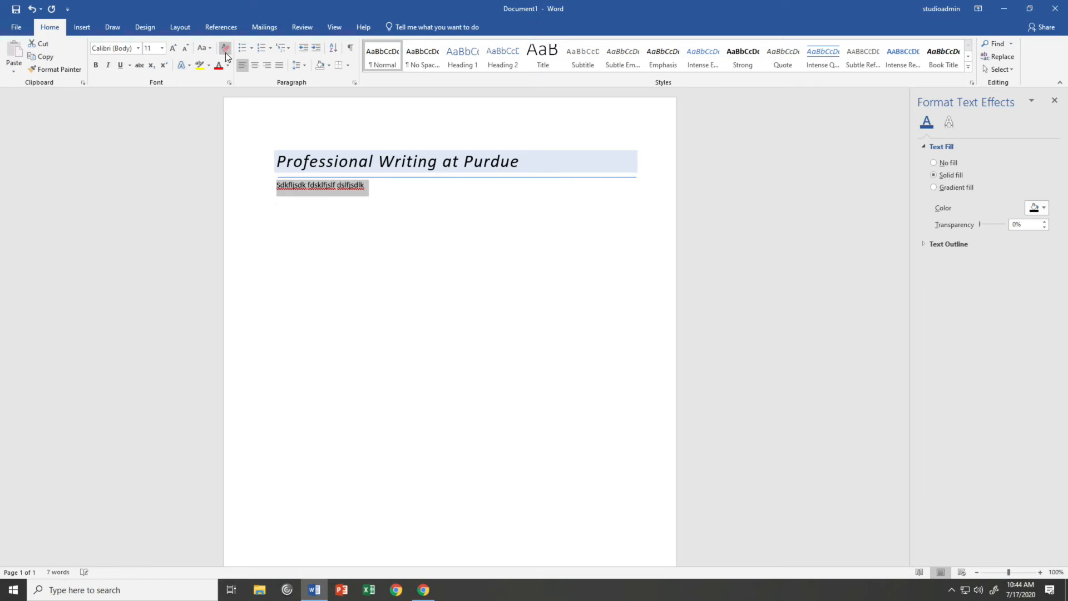
left_click(172, 49)
left_click(172, 49)
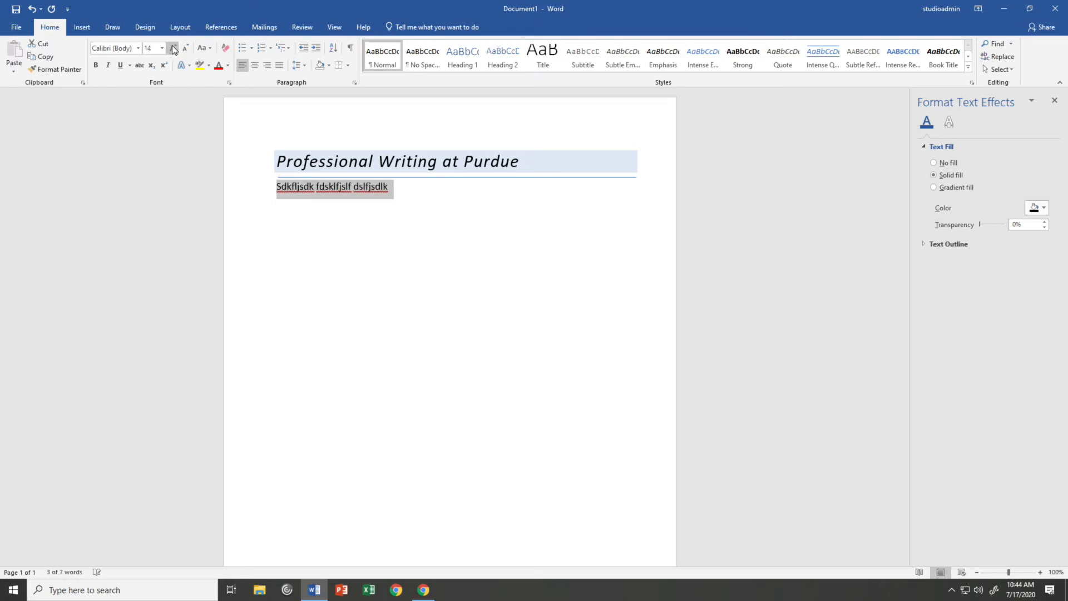
left_click(422, 195)
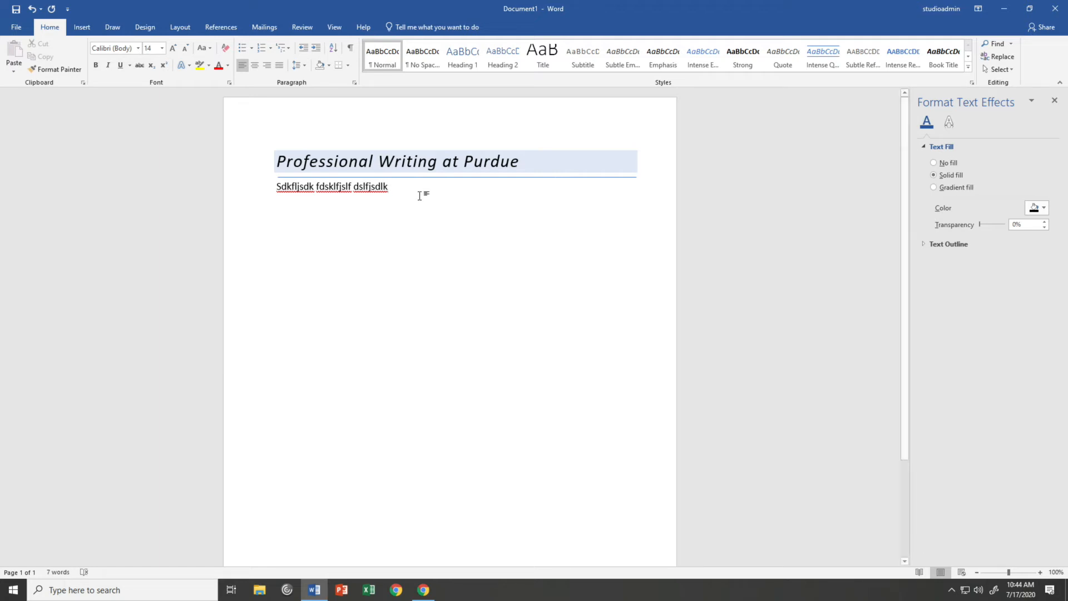
- Delete the line of sample text below the title
left_click_drag(383, 195, 295, 199)
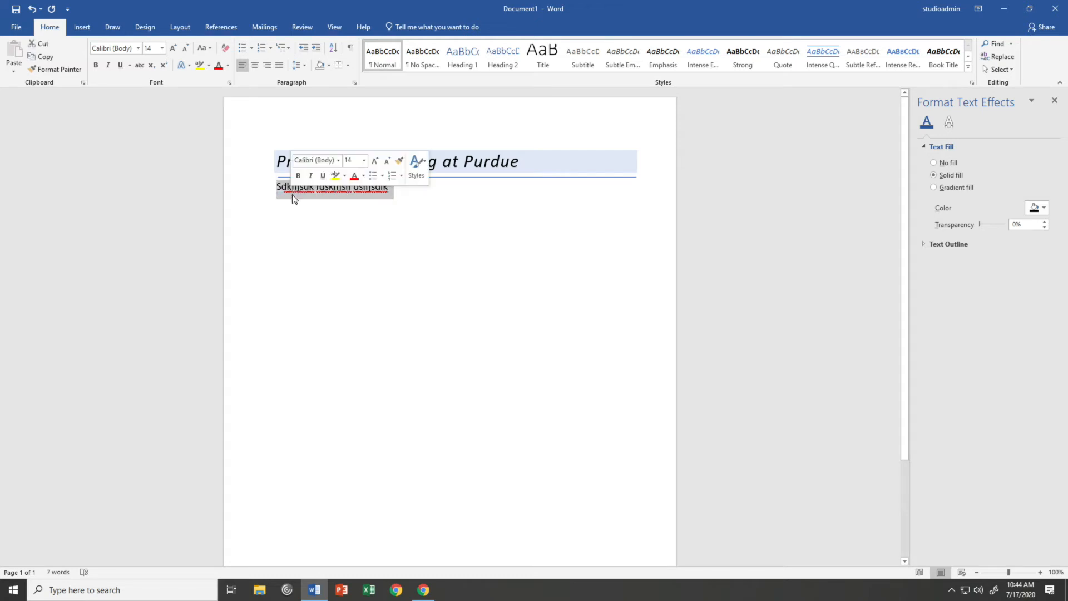
left_click(294, 198)
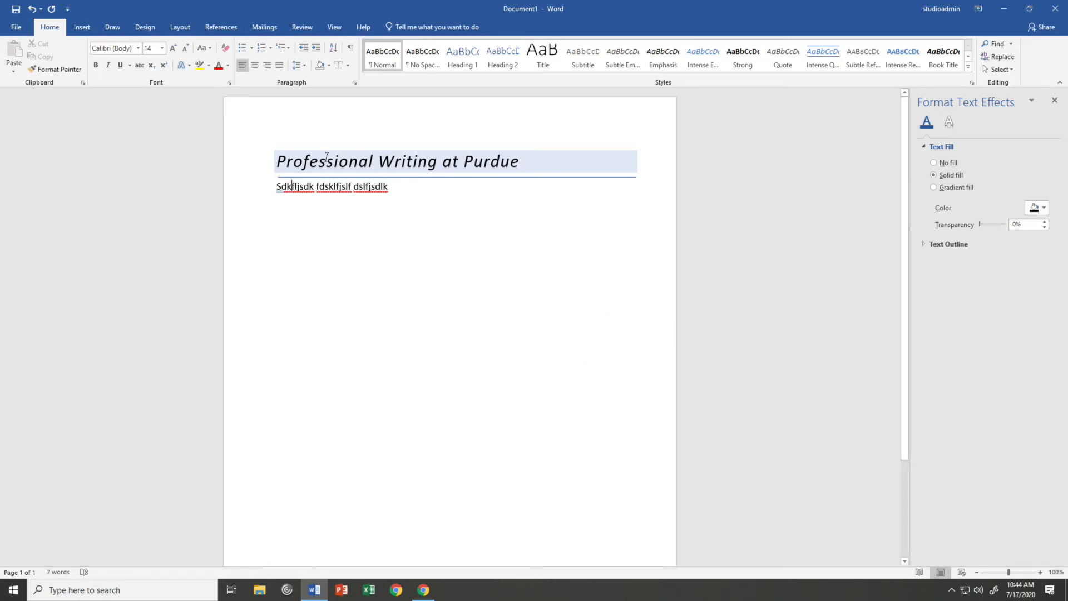
left_click_drag(389, 188, 262, 203)
key("BackSpace")
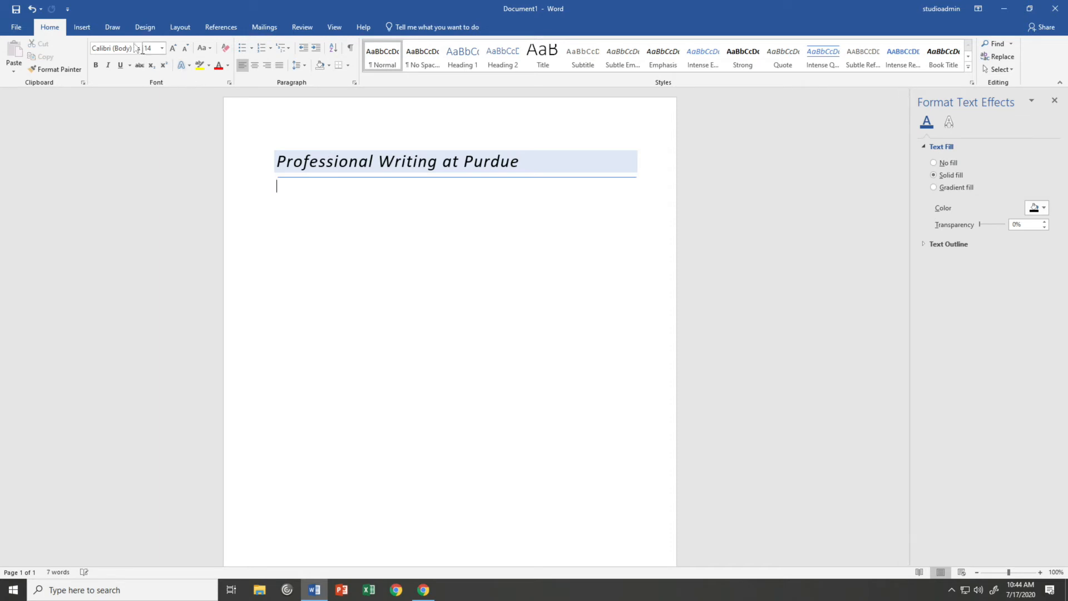
- Insert a Simple Text Box at the left margin below the title line, about 4.59" high and 3.76" wide
left_click(81, 28)
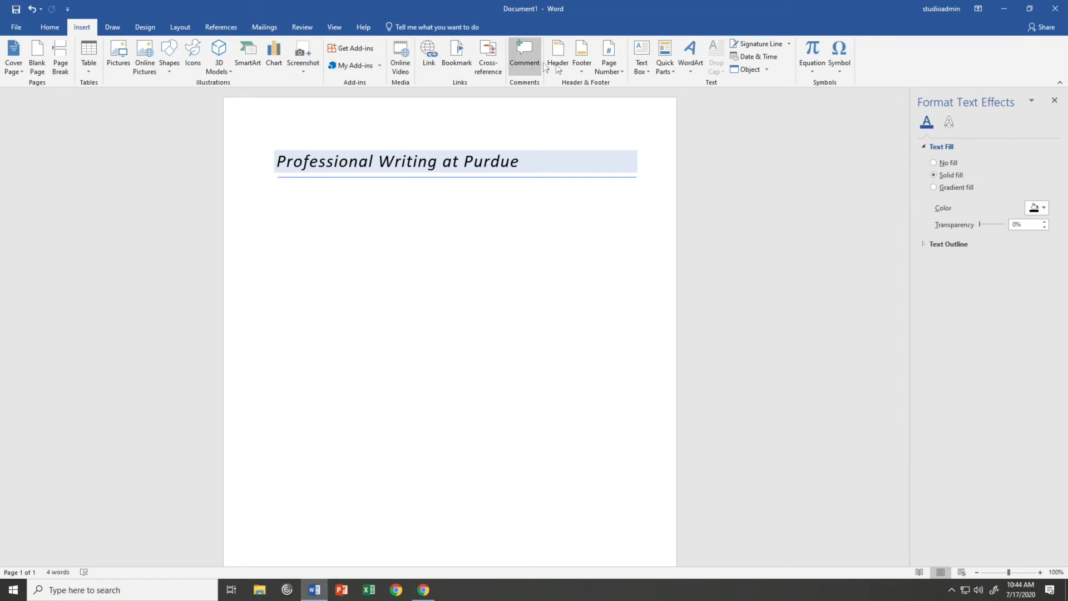
left_click(648, 54)
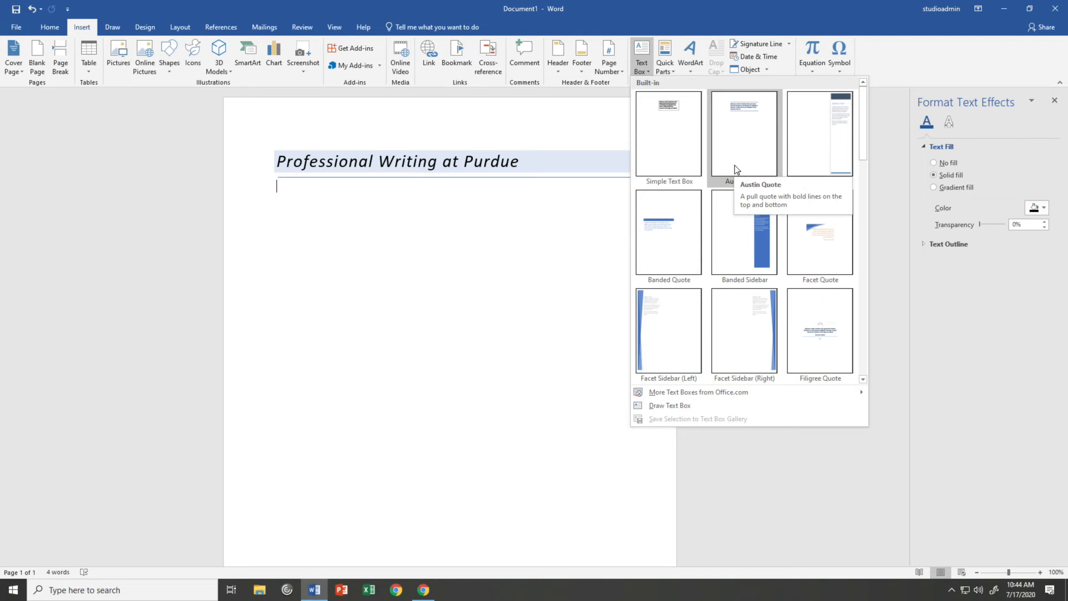
left_click(668, 125)
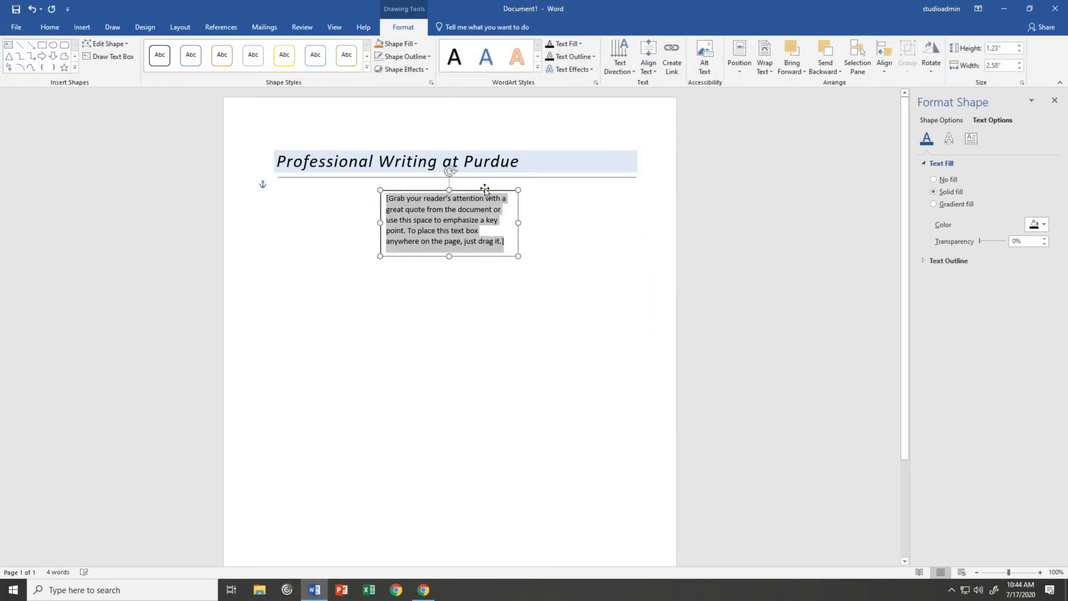
left_click_drag(485, 189, 386, 189)
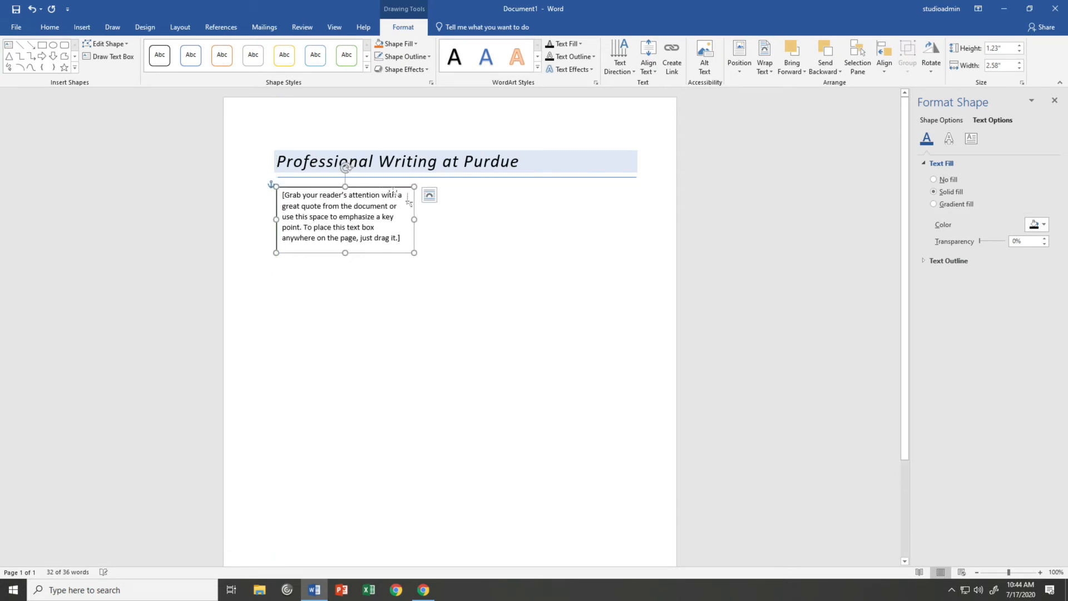
left_click_drag(414, 252, 476, 494)
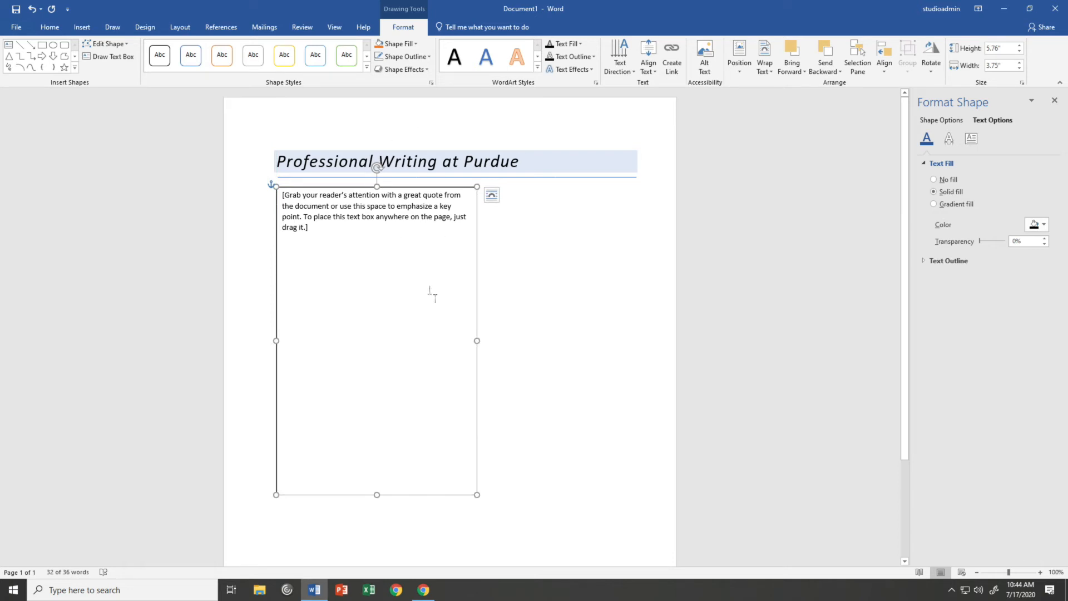
left_click_drag(477, 495, 477, 432)
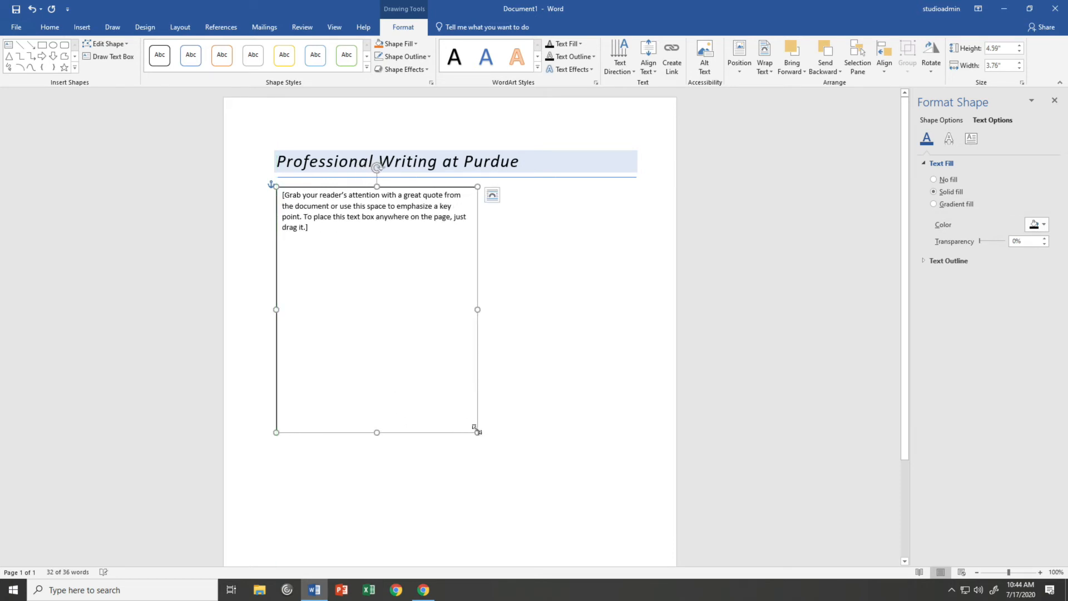
- Remove the fill and the outline from the text box
left_click(402, 42)
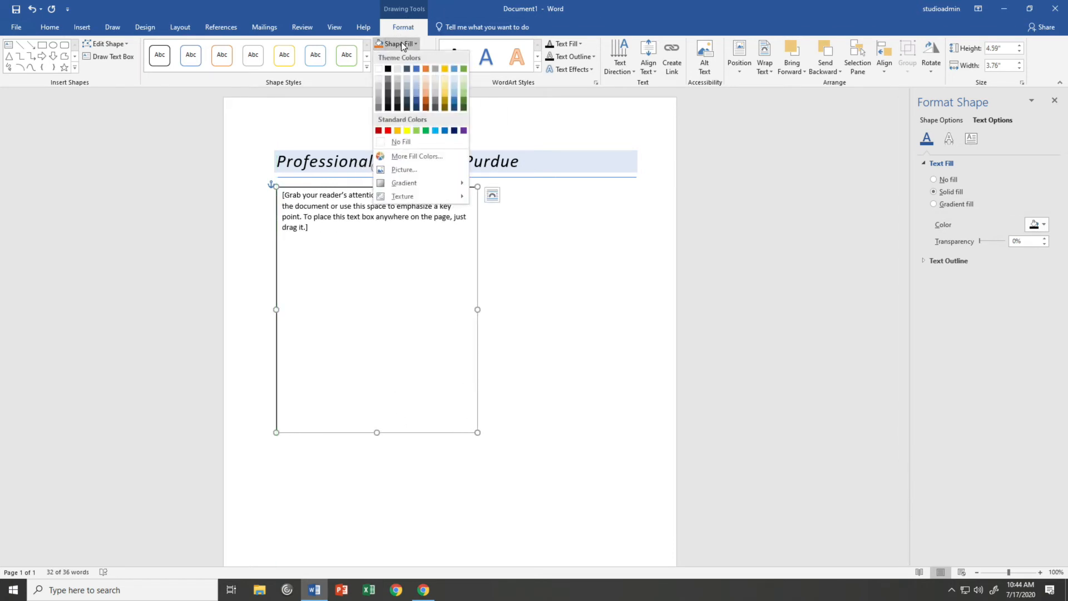
left_click(410, 141)
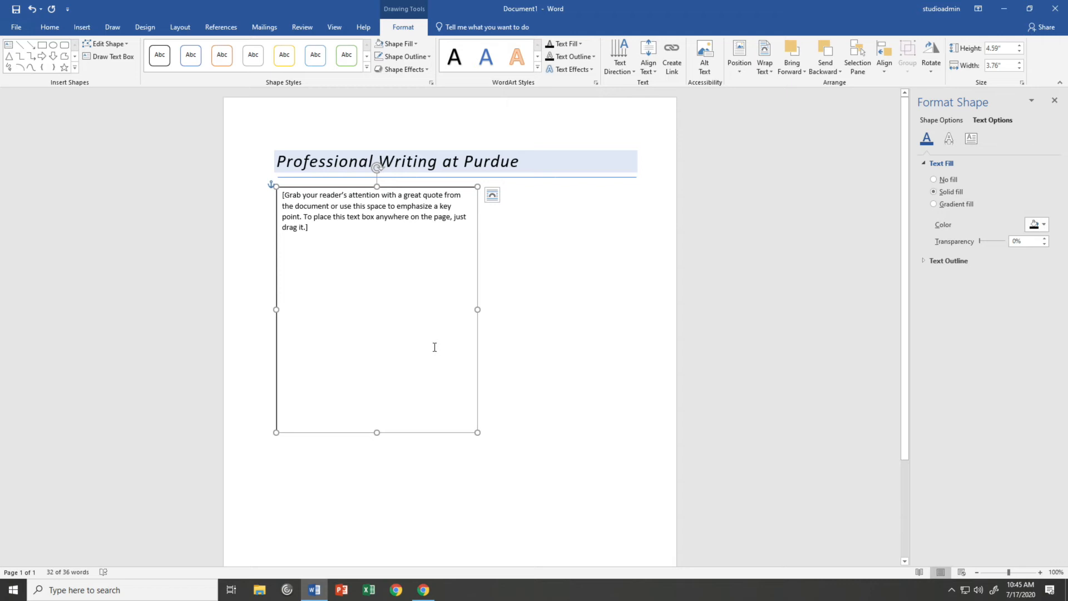
left_click(398, 59)
left_click(412, 158)
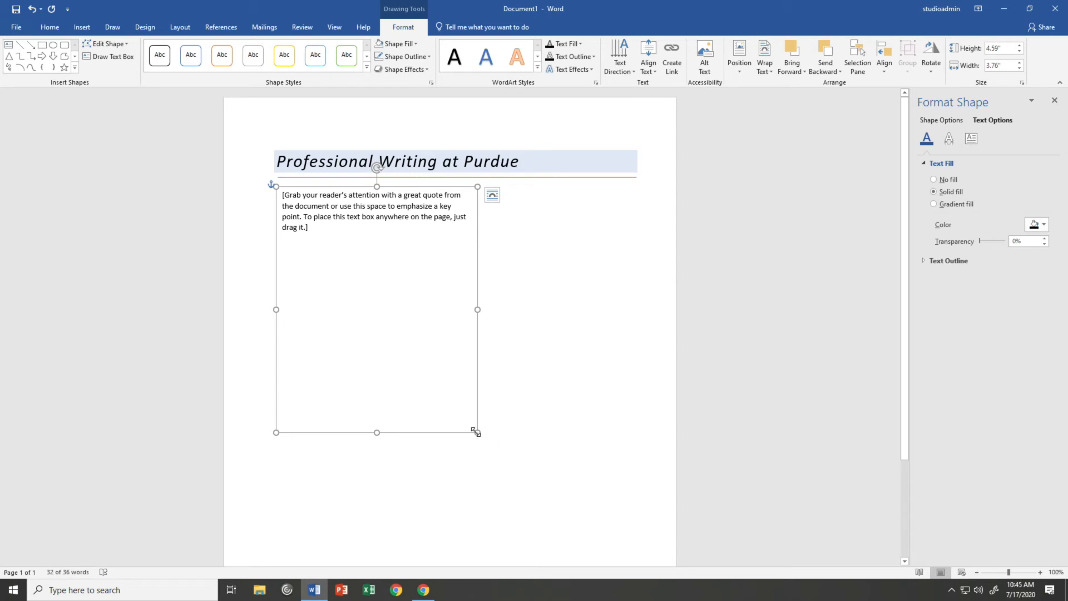
- Move the text box to the right margin and resize it to about 5.29" high and 3.18" wide
left_click_drag(475, 432, 521, 440)
mouse_move(482, 472)
left_mouse_down()
mouse_move(499, 465)
mouse_move(379, 417)
mouse_move(499, 387)
mouse_move(512, 479)
mouse_move(478, 470)
left_mouse_up()
left_click(479, 372)
left_click_drag(446, 187, 601, 185)
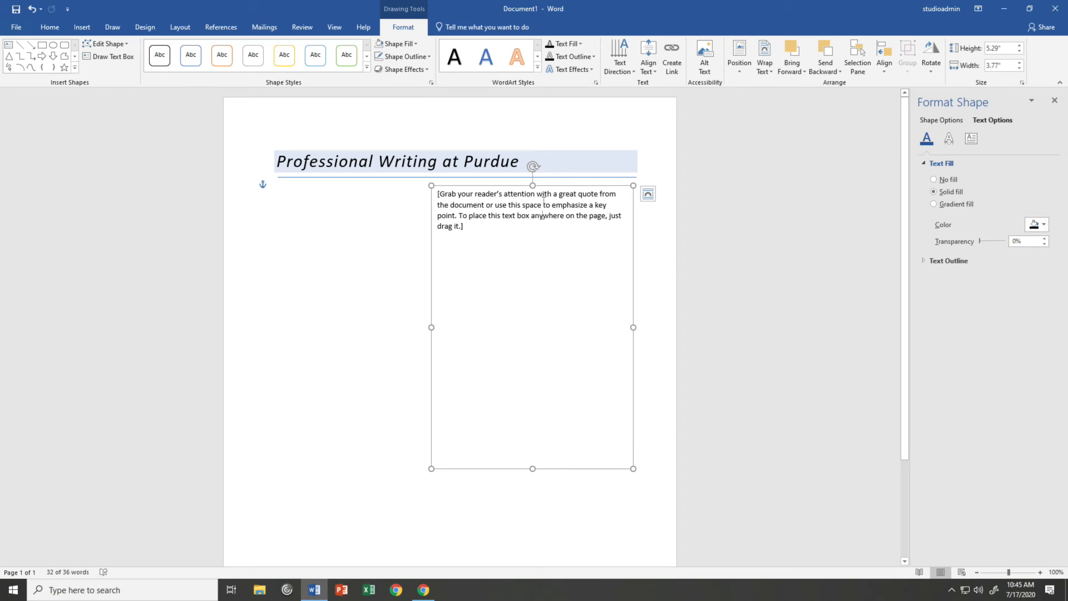
left_click_drag(431, 327, 463, 325)
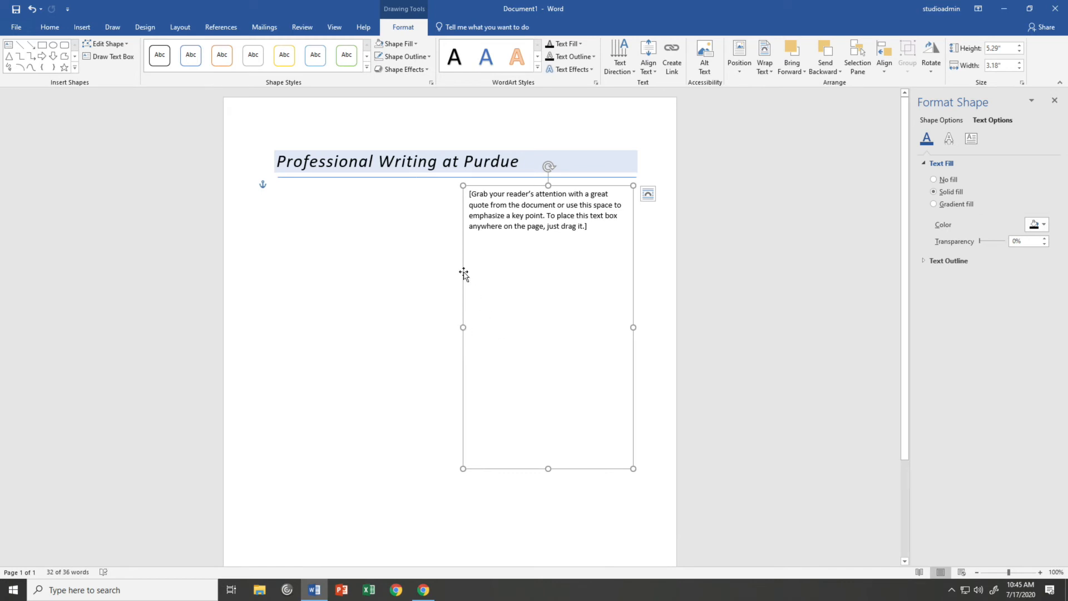
- Move the text box back to the left margin below the title line
left_click(367, 216)
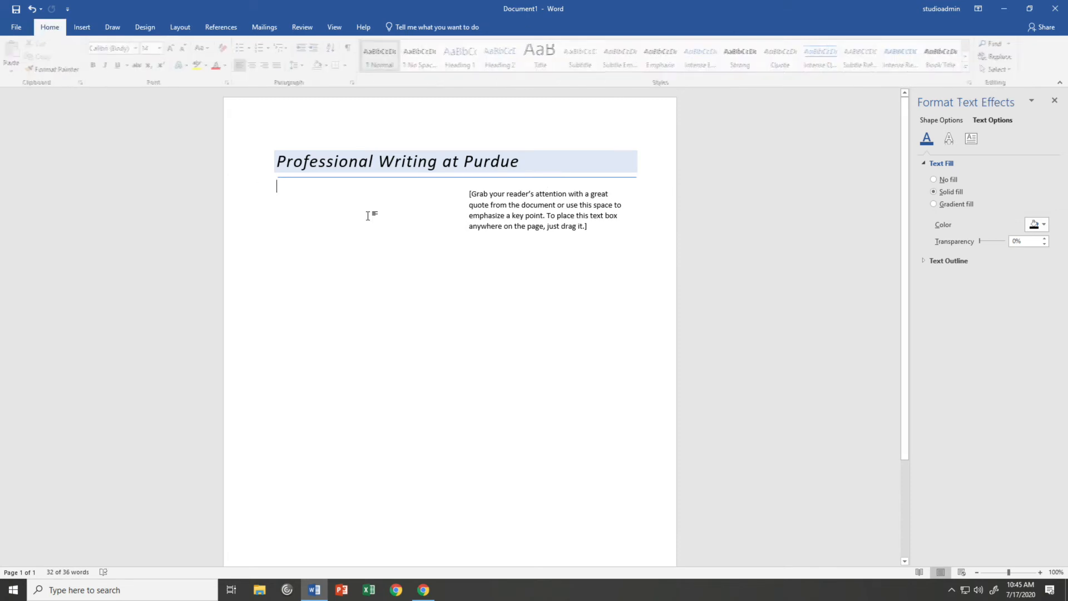
left_click(475, 186)
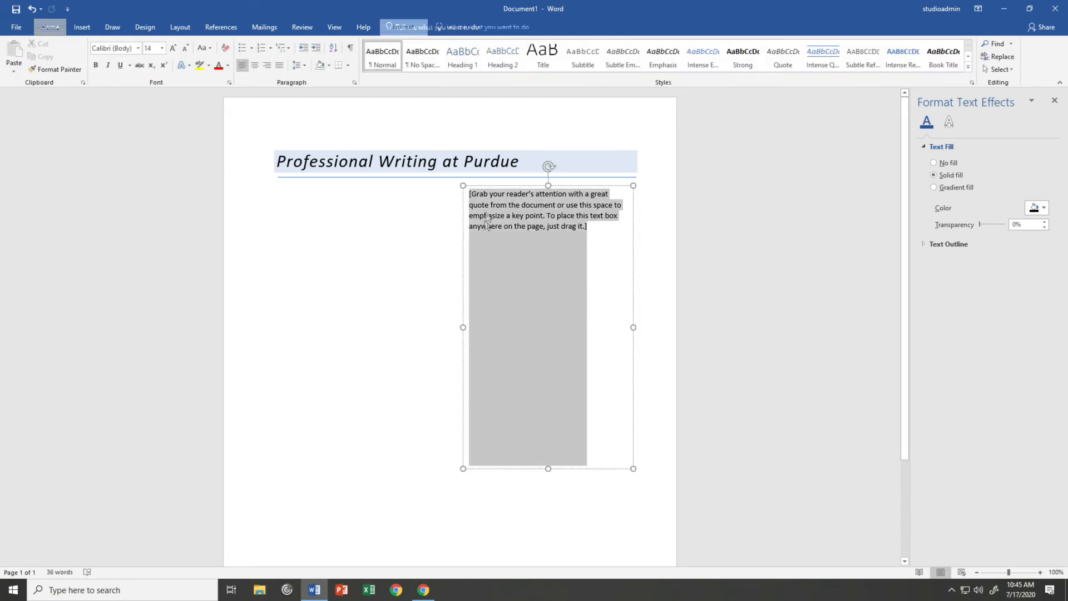
left_click_drag(475, 186, 290, 192)
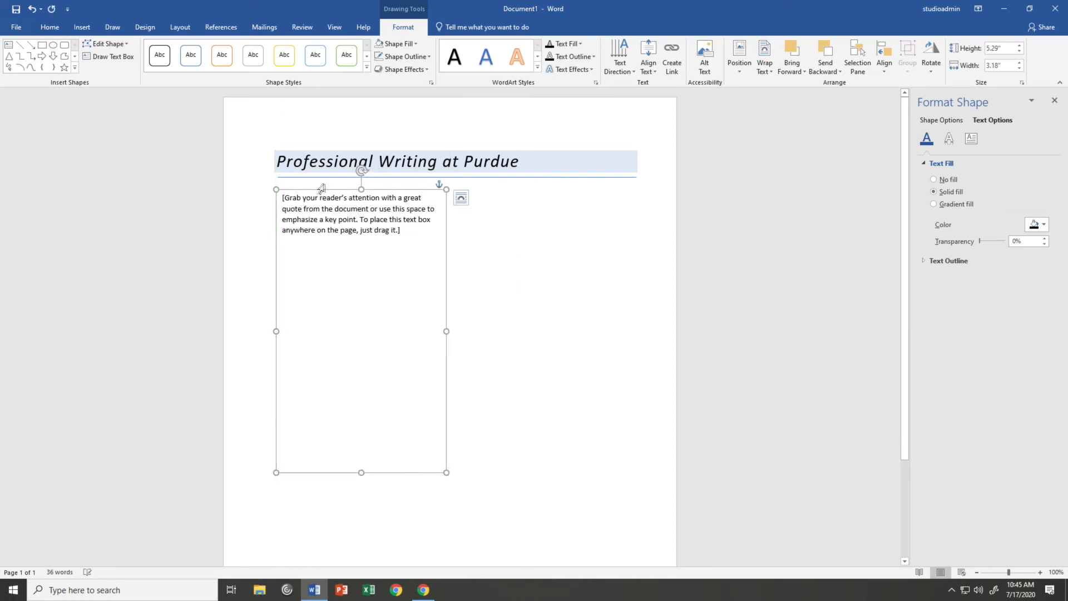
- Insert the college_students picture from the Desktop folder into the document
left_click(495, 260)
left_click(80, 28)
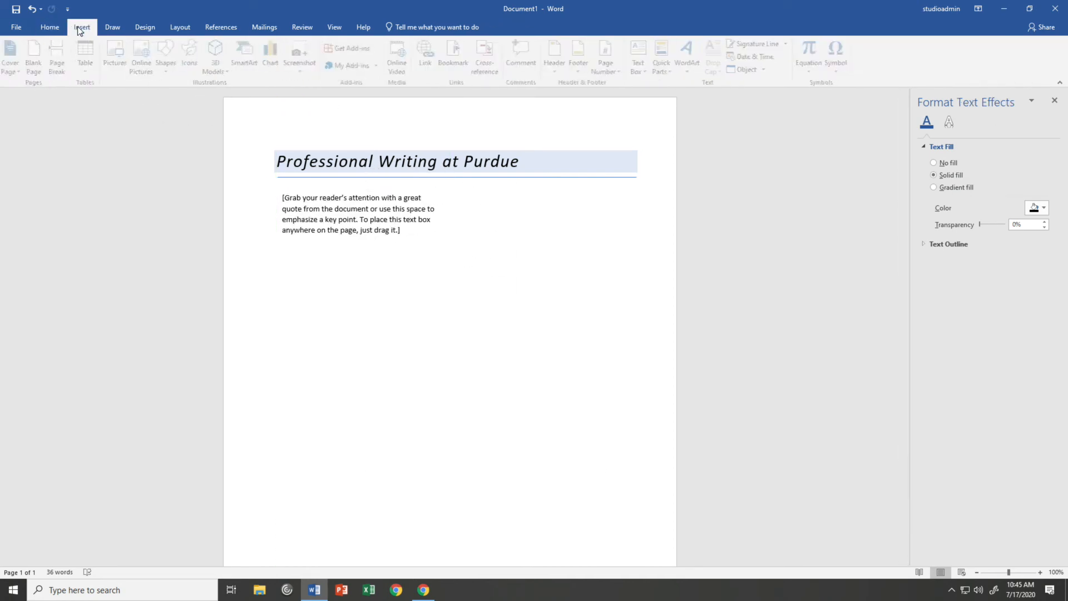
left_click(118, 55)
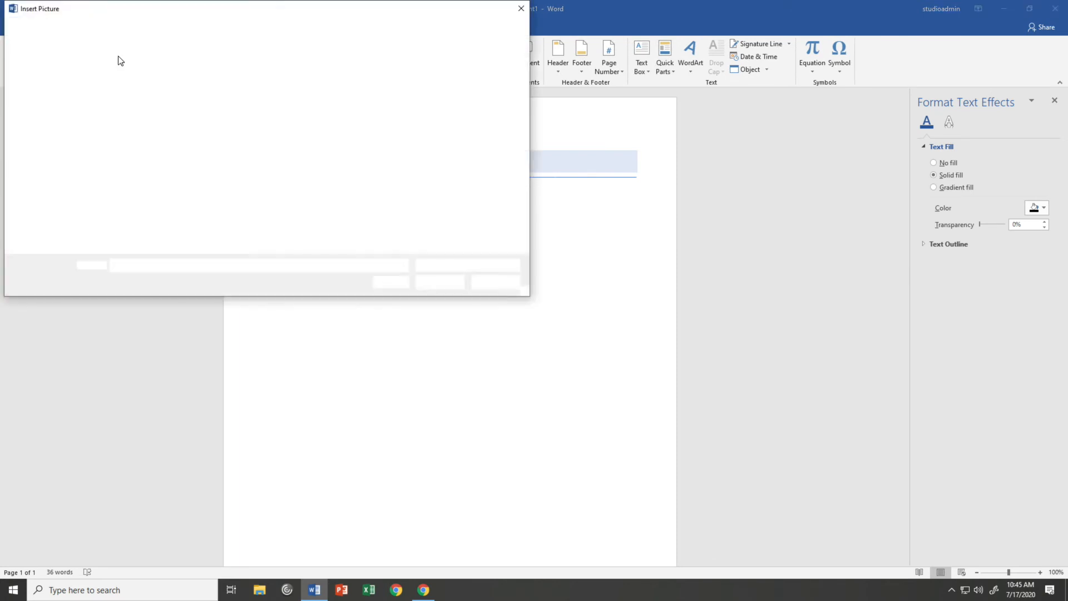
left_click(34, 159)
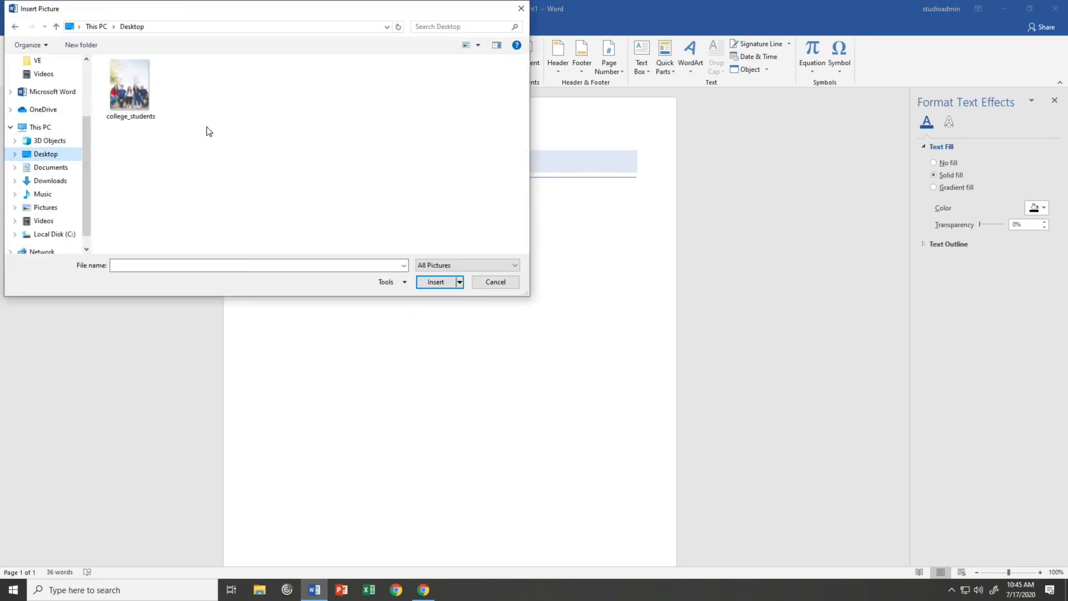
double_click(145, 93)
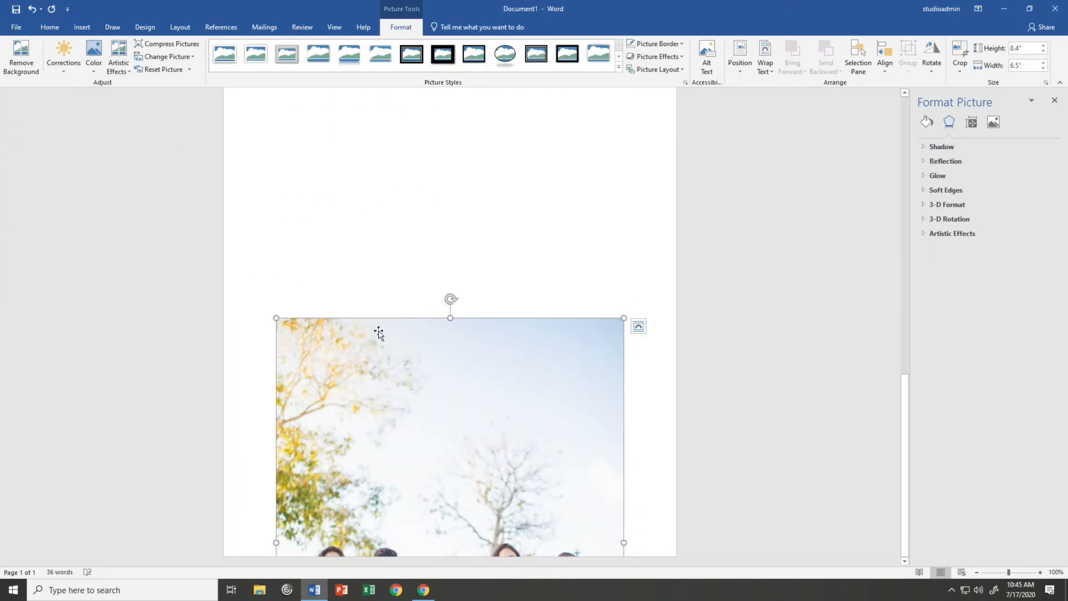
- Set the inserted picture's text wrapping to Tight so that it can be positioned freely
left_click_drag(470, 416, 587, 164)
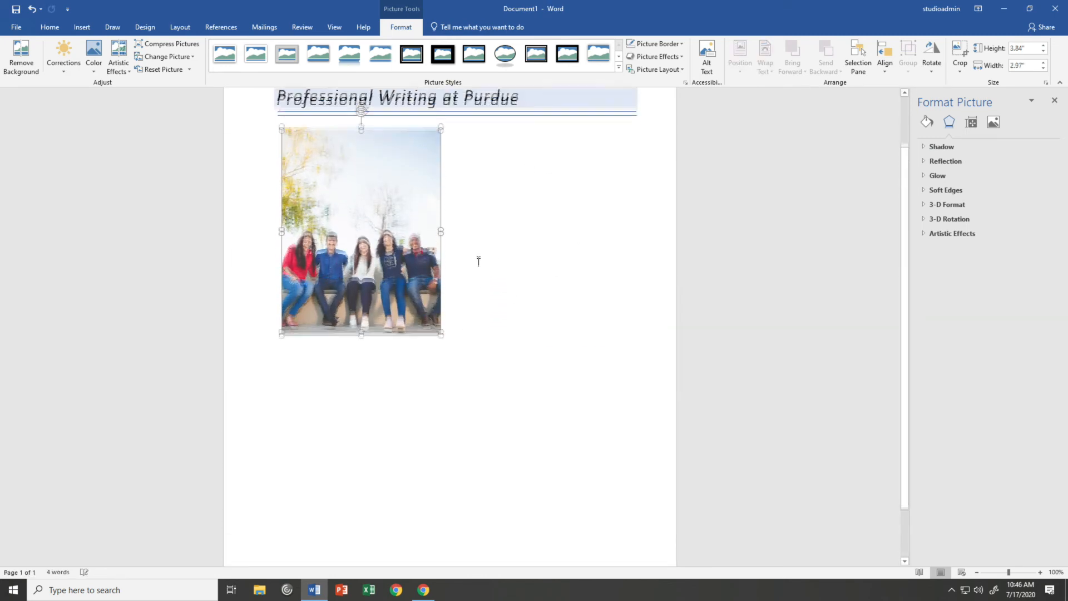
left_click(524, 410)
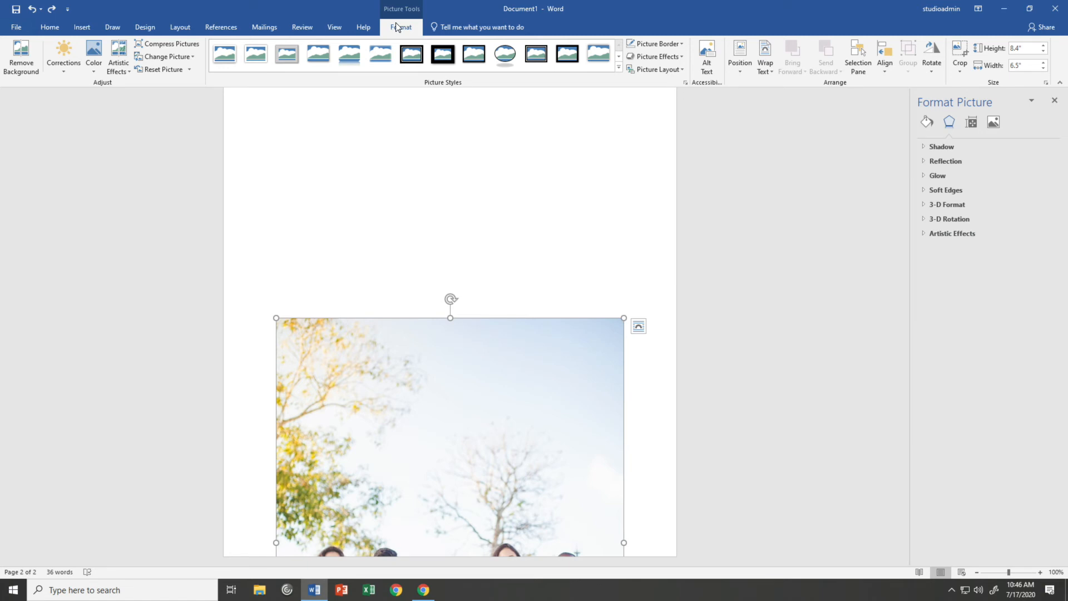
left_click(770, 63)
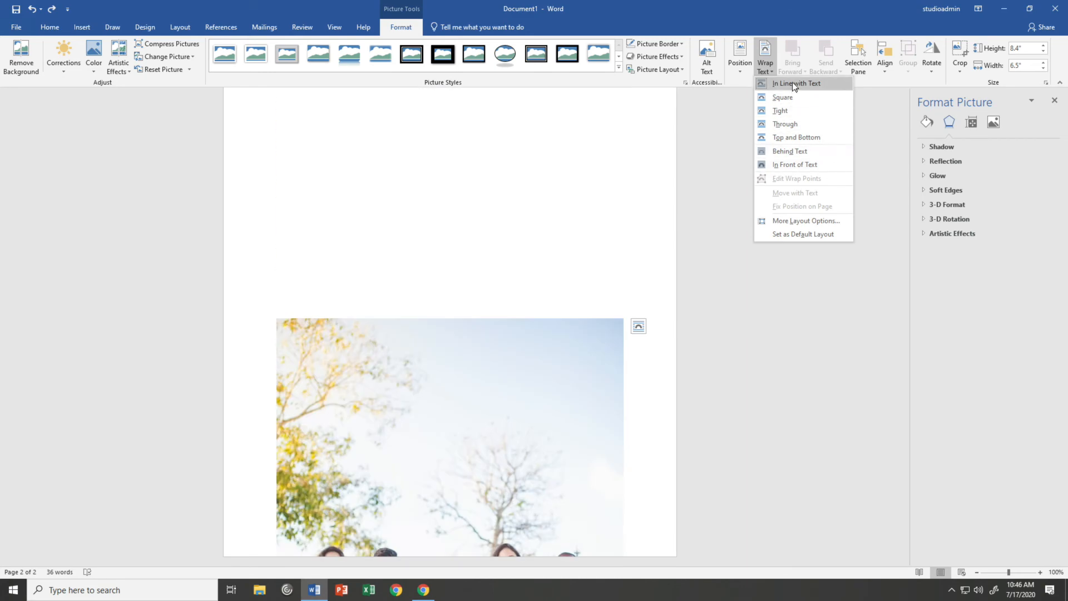
left_click(799, 112)
- Shrink the picture to about 4.63" high by 3.58" wide and place it toward the right margin below the title
scroll(699, 226, "up", 5)
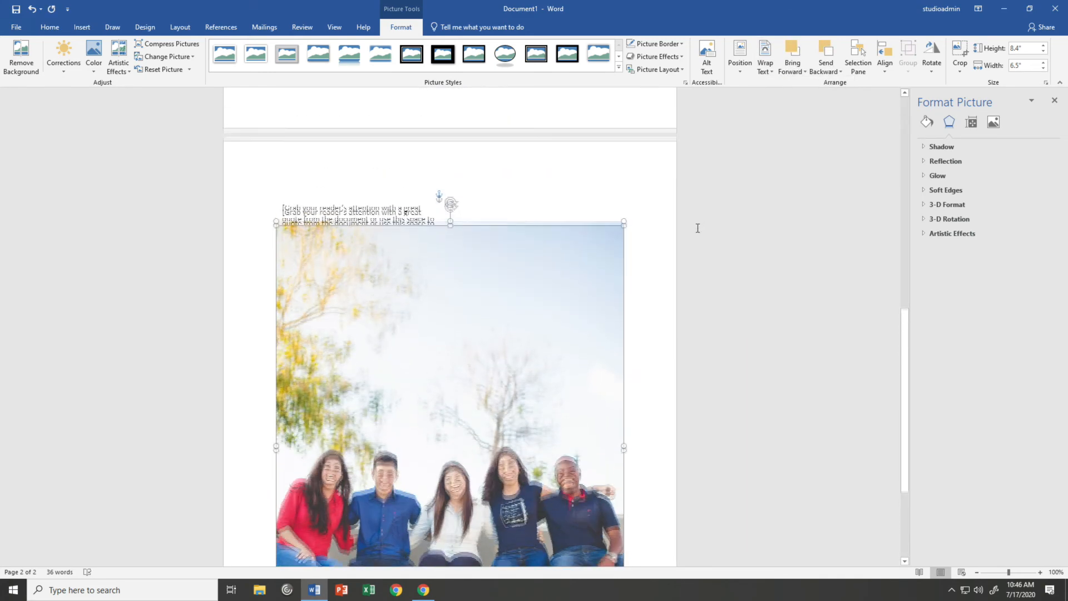
left_click_drag(624, 242, 544, 312)
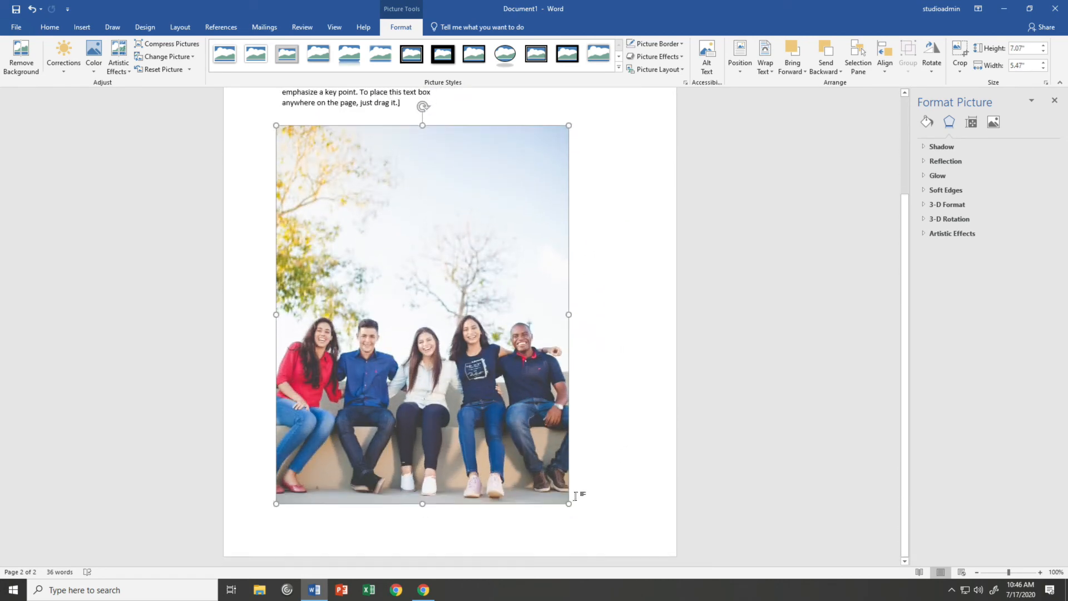
mouse_move(579, 317)
left_mouse_down()
mouse_move(470, 317)
mouse_move(469, 276)
mouse_move(544, 246)
mouse_move(526, 273)
mouse_move(564, 275)
mouse_move(568, 334)
left_mouse_up()
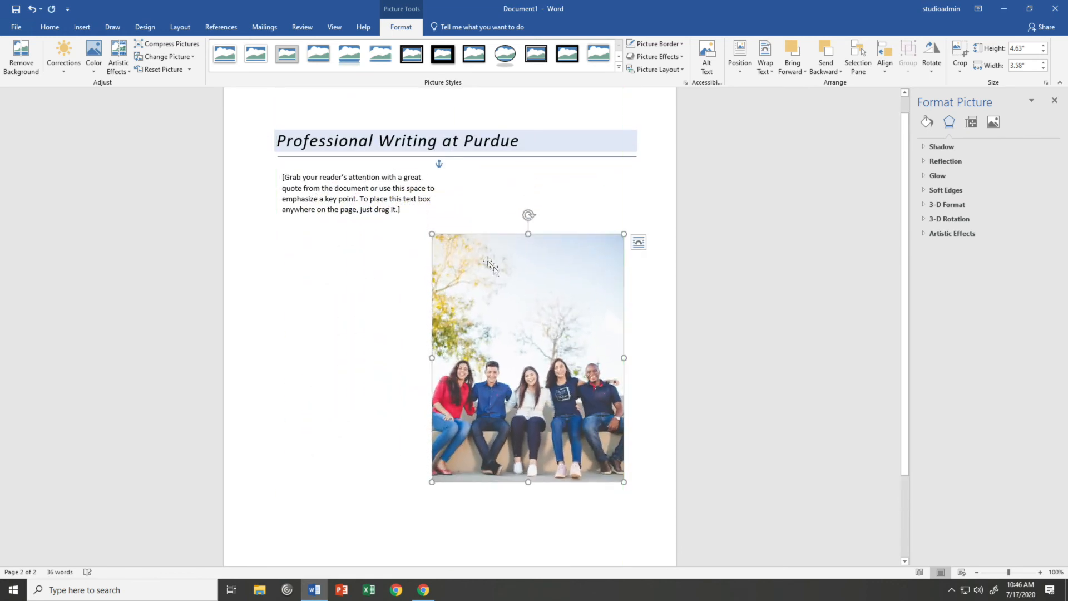
- Cut the placeholder text from the text box and paste it into the document body below the title
left_click(418, 216)
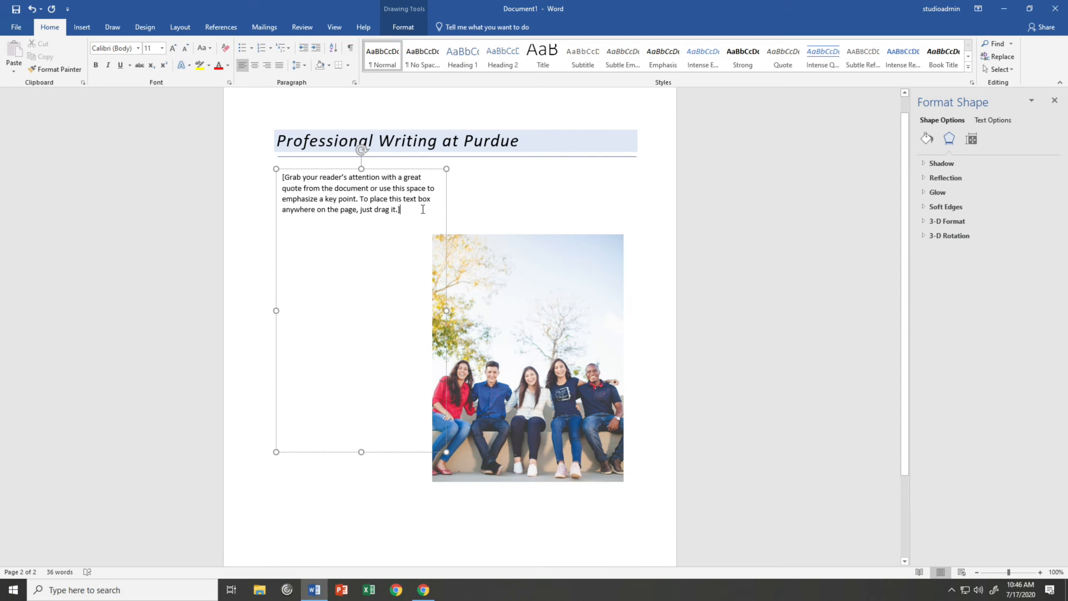
key("ctrl+a")
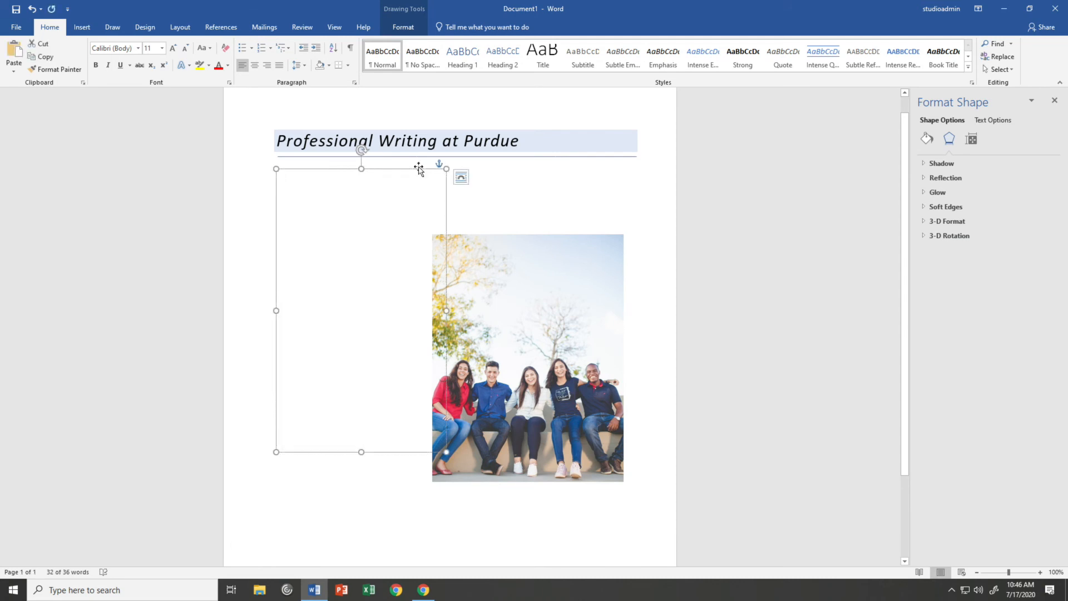
key("ctrl+x")
key("ctrl+v")
- Move the picture up under the title line, shrink it further, and align it with the right margin beside the body text
left_click_drag(501, 336, 486, 263)
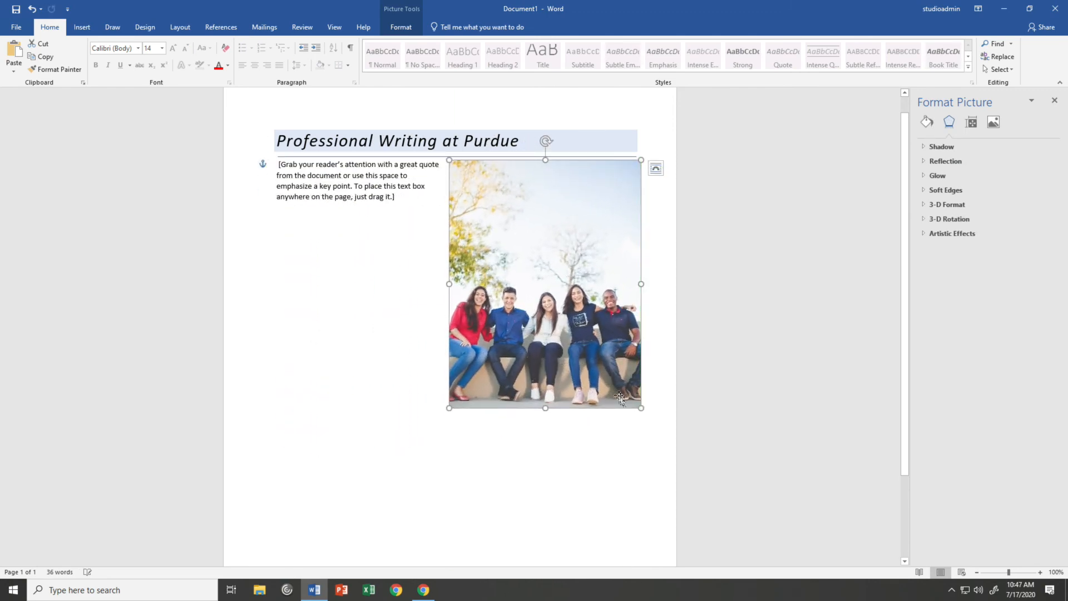
left_click_drag(616, 373, 589, 341)
left_click_drag(554, 308, 601, 310)
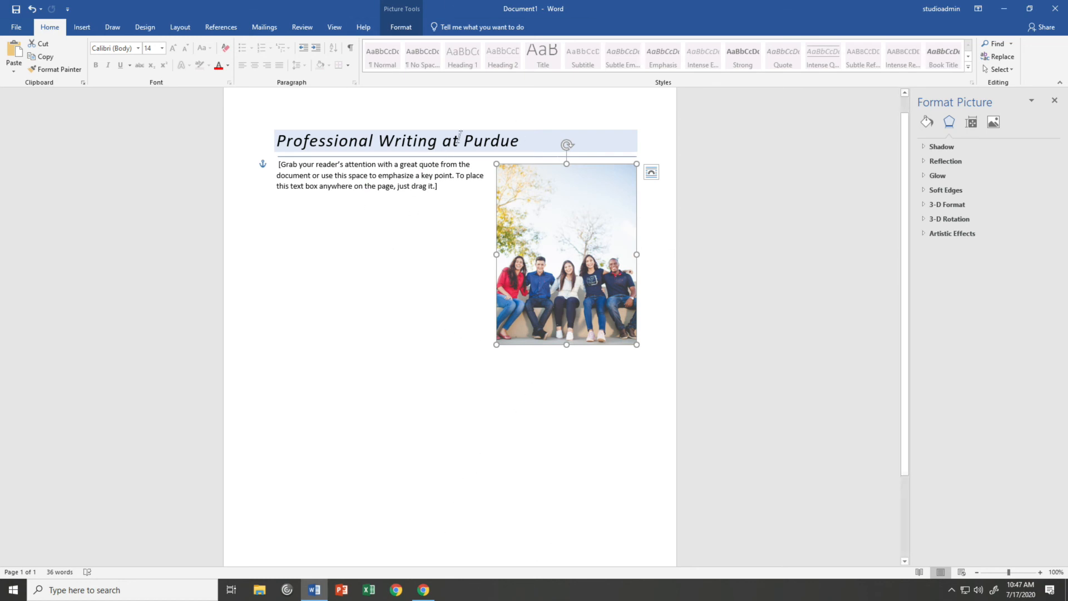
left_click(520, 130)
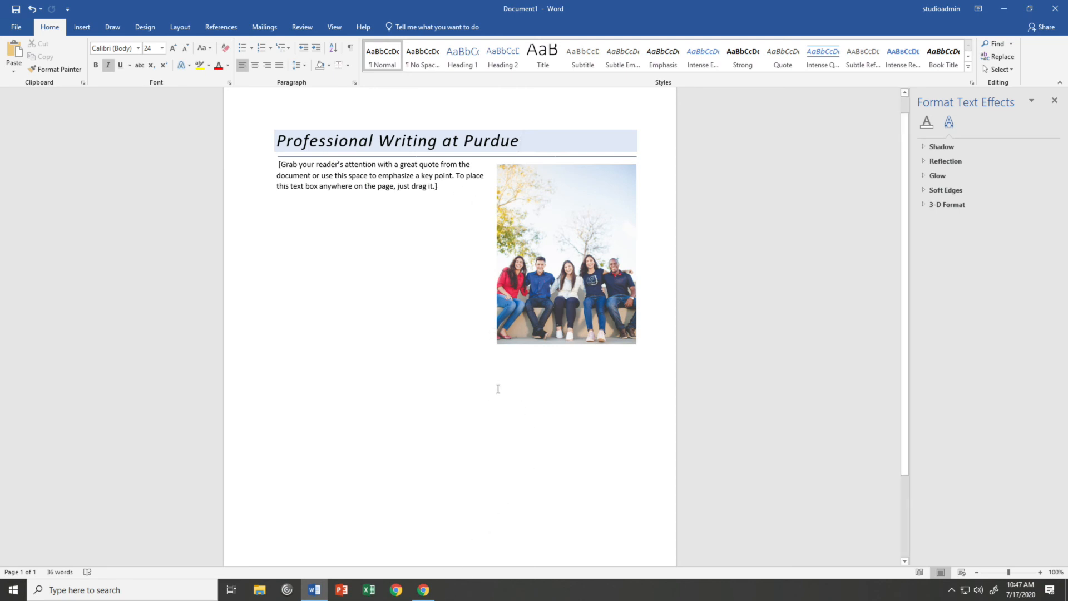
scroll(495, 382, "down", 1)
scroll(478, 445, "up", 2)
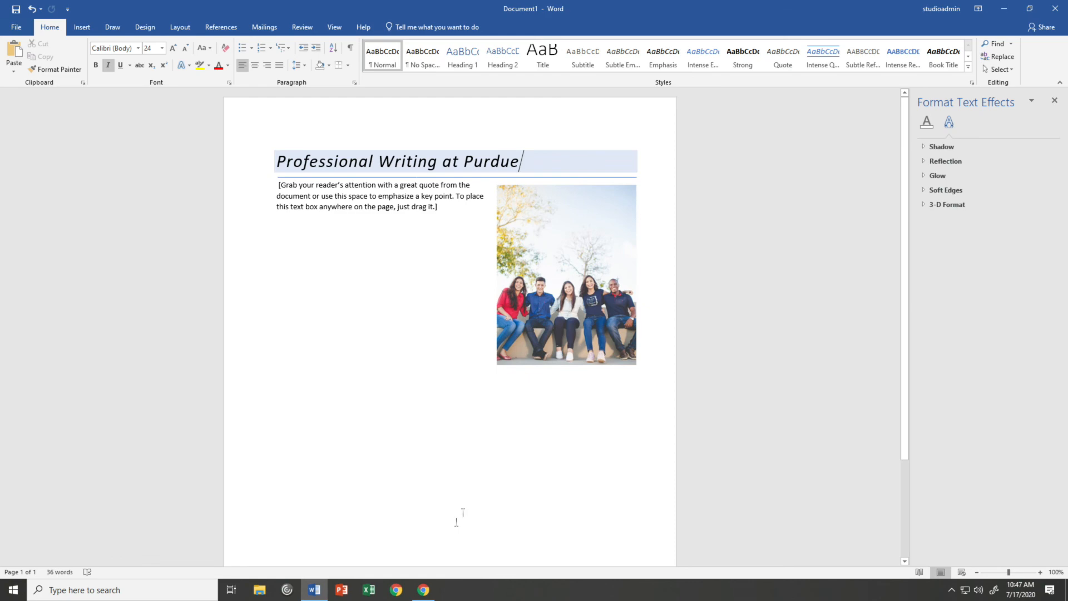
- Switch to Chrome and show the PepsiCo 2016 annual report PDF
left_click(431, 598)
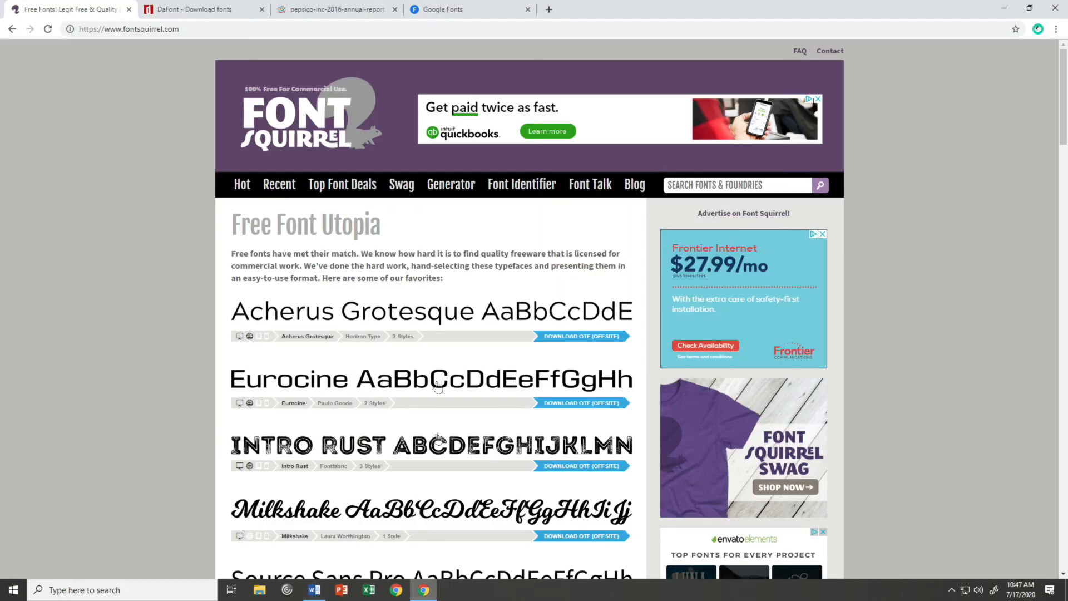
left_click(349, 6)
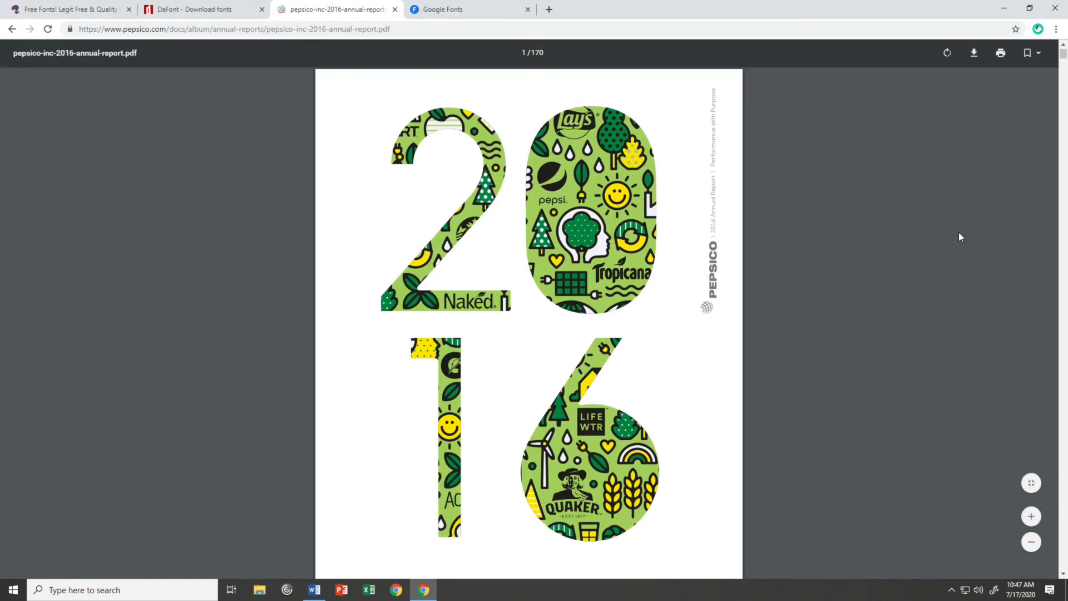
- Examine the opening pages of the PepsiCo 2016 annual report, focusing on the layout of the "Delivering Performance with Purpose" page
scroll(958, 232, "down", 3)
scroll(956, 233, "down", 4)
scroll(955, 229, "down", 15)
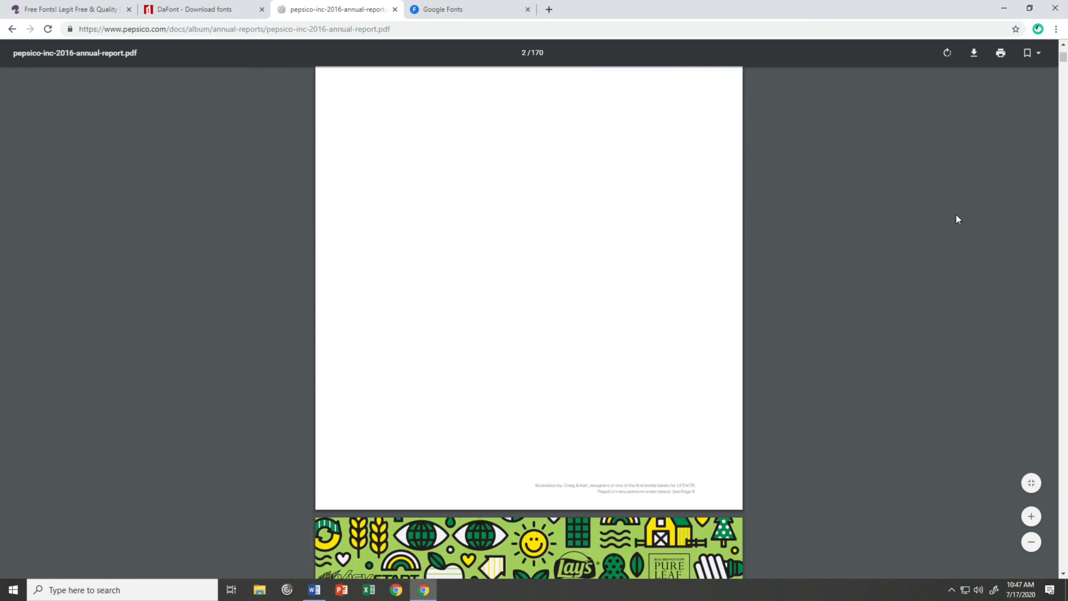
scroll(956, 215, "down", 7)
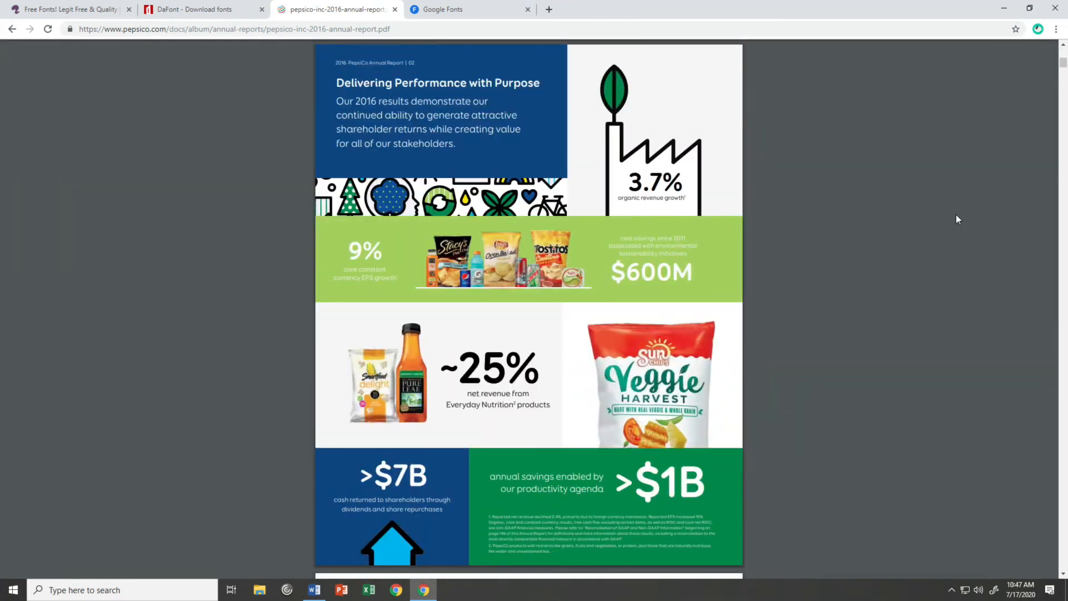
scroll(956, 219, "up", 1)
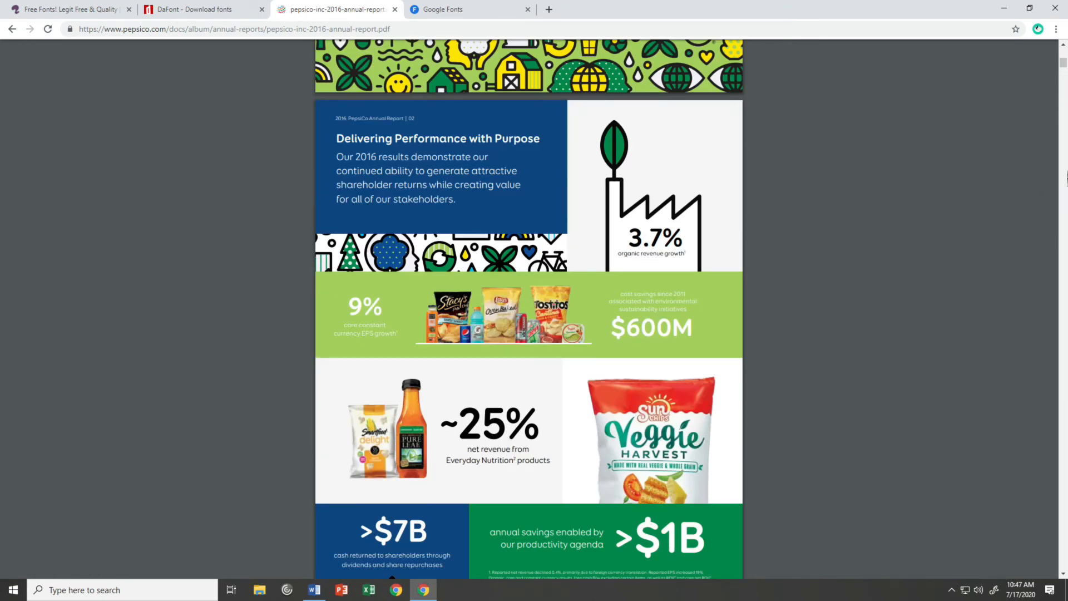
scroll(1064, 63, "down", 7)
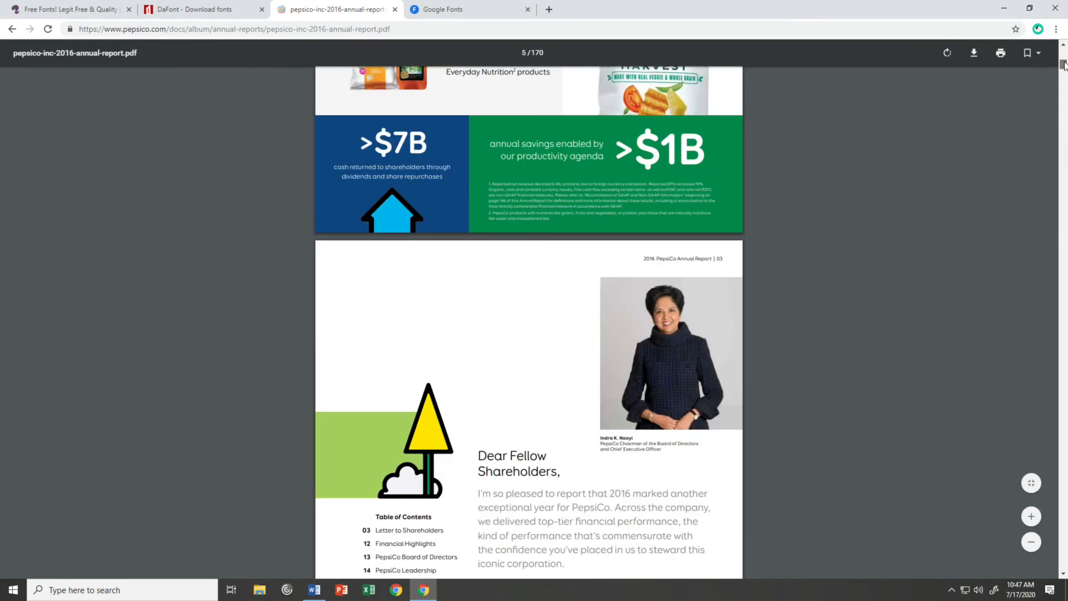
scroll(1063, 62, "up", 3)
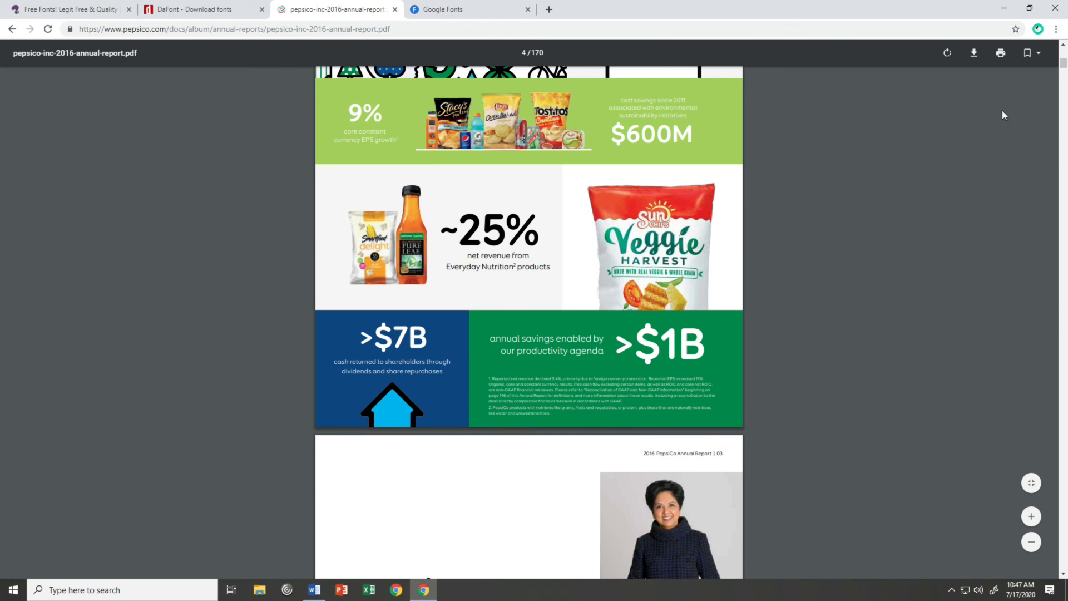
scroll(1002, 110, "up", 3)
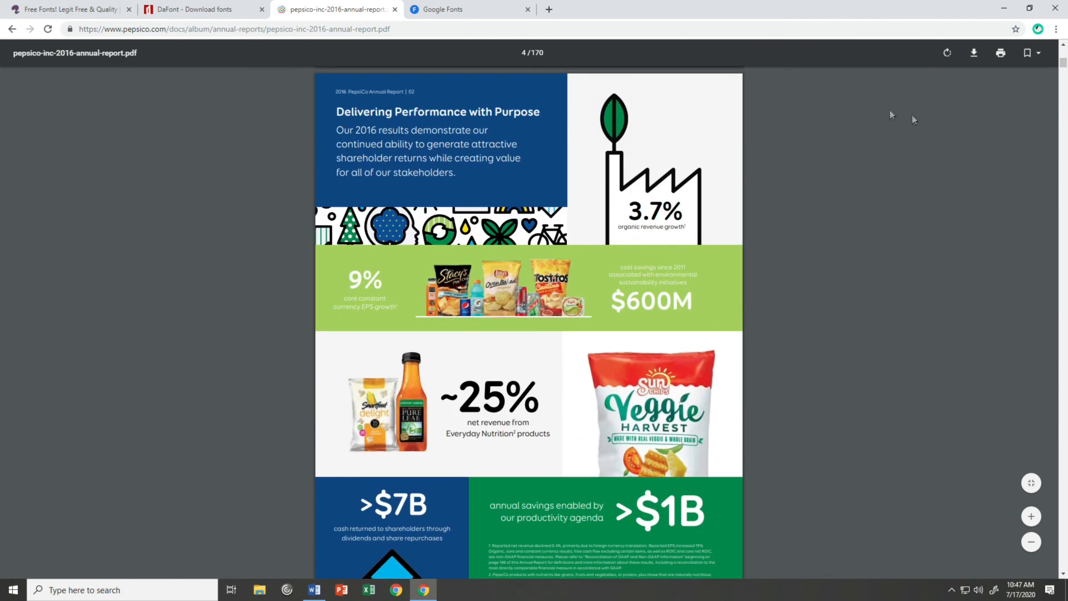